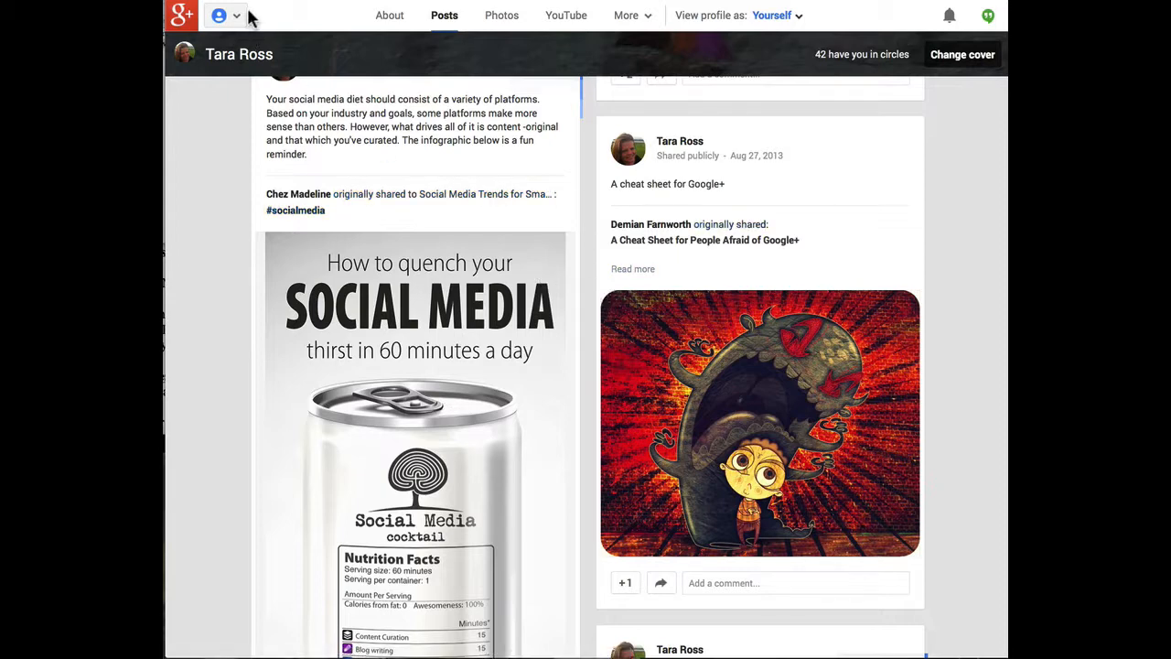
- Open the account's Google+ pages overview and start creating a new page
mouse_move(247, 21)
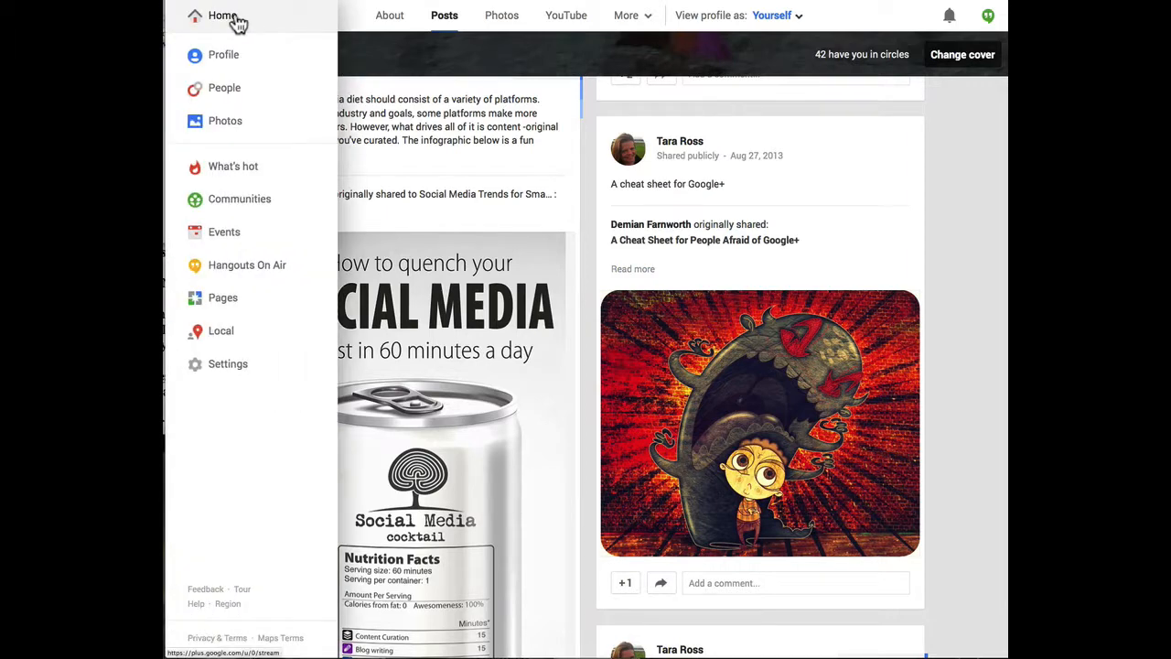
click(230, 308)
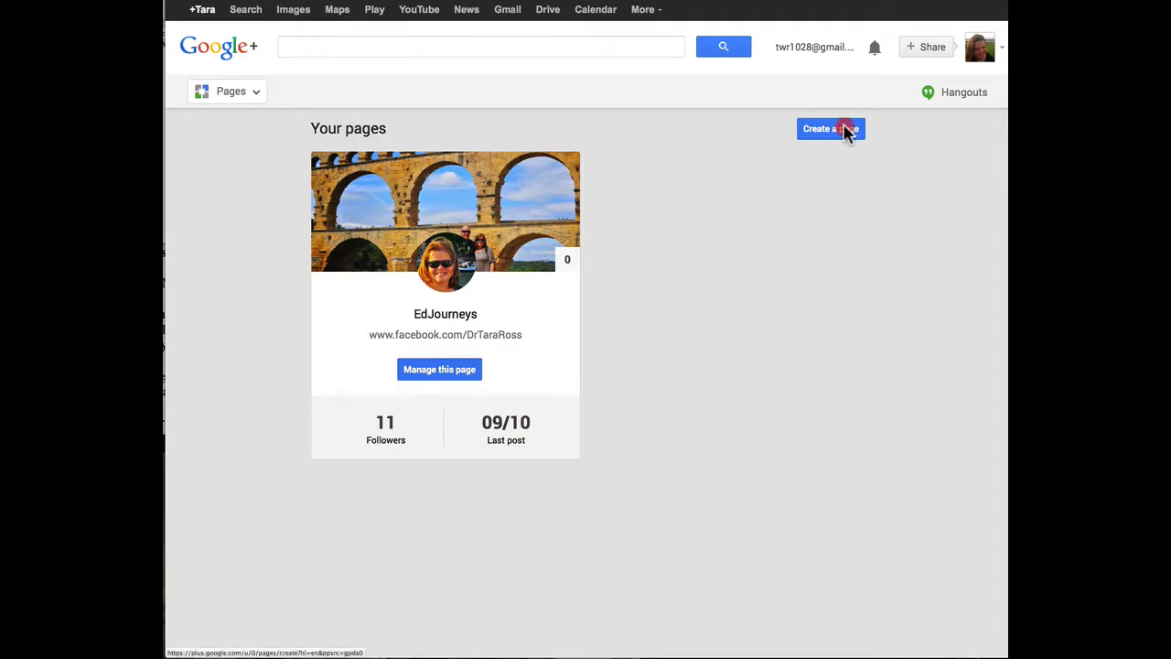
click(846, 131)
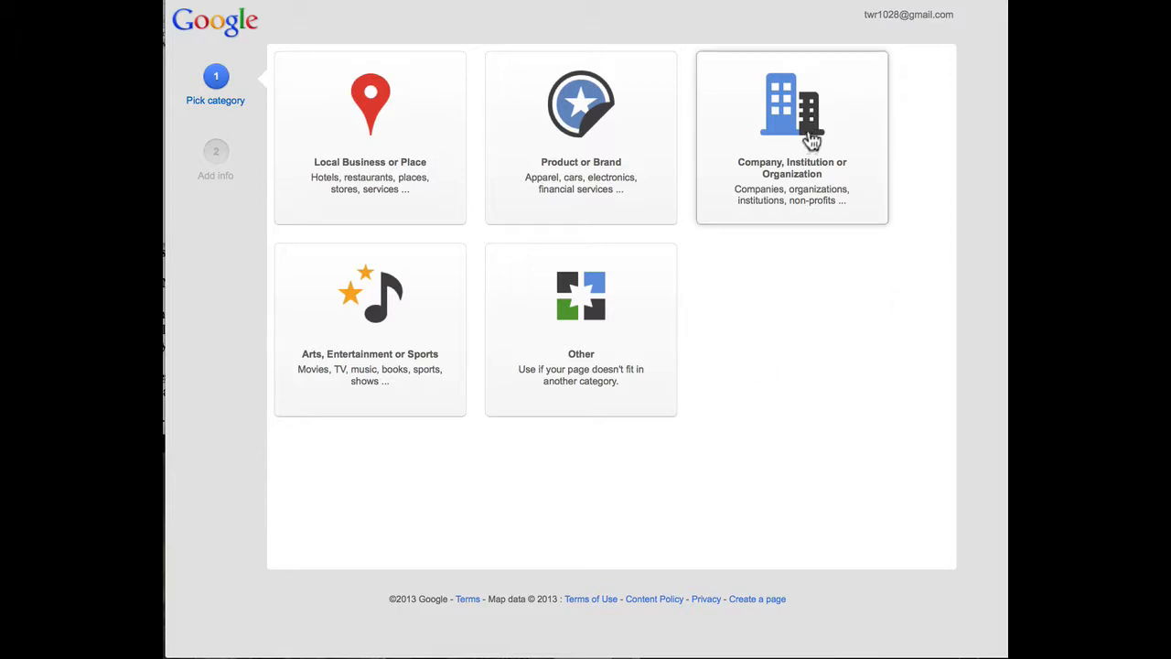
- Choose Company, Institution or Organization as the page type with the category Travel and Leisure, and continue to the page info
click(809, 135)
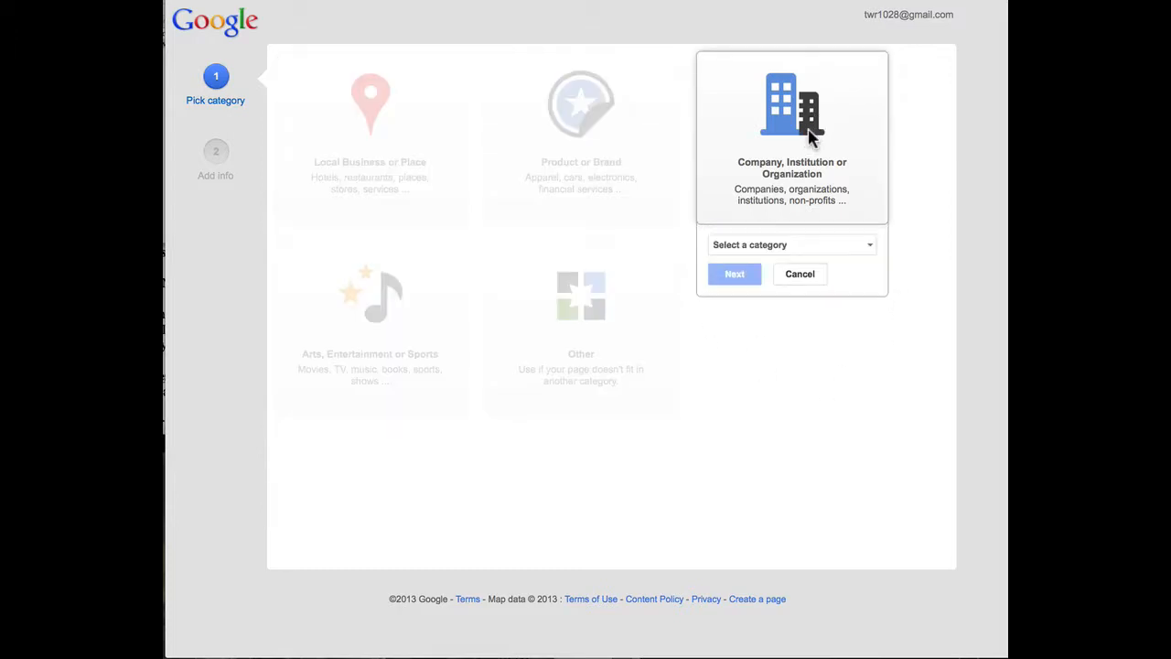
click(865, 244)
scroll(851, 305, down, 5)
scroll(849, 304, down, 3)
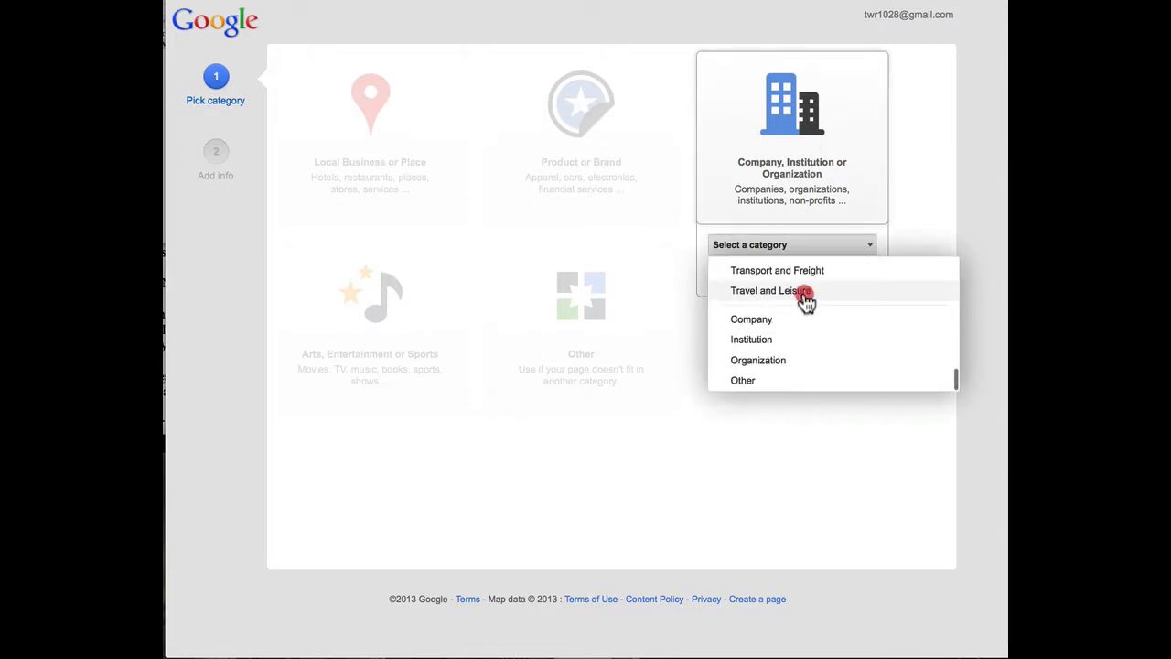
click(804, 295)
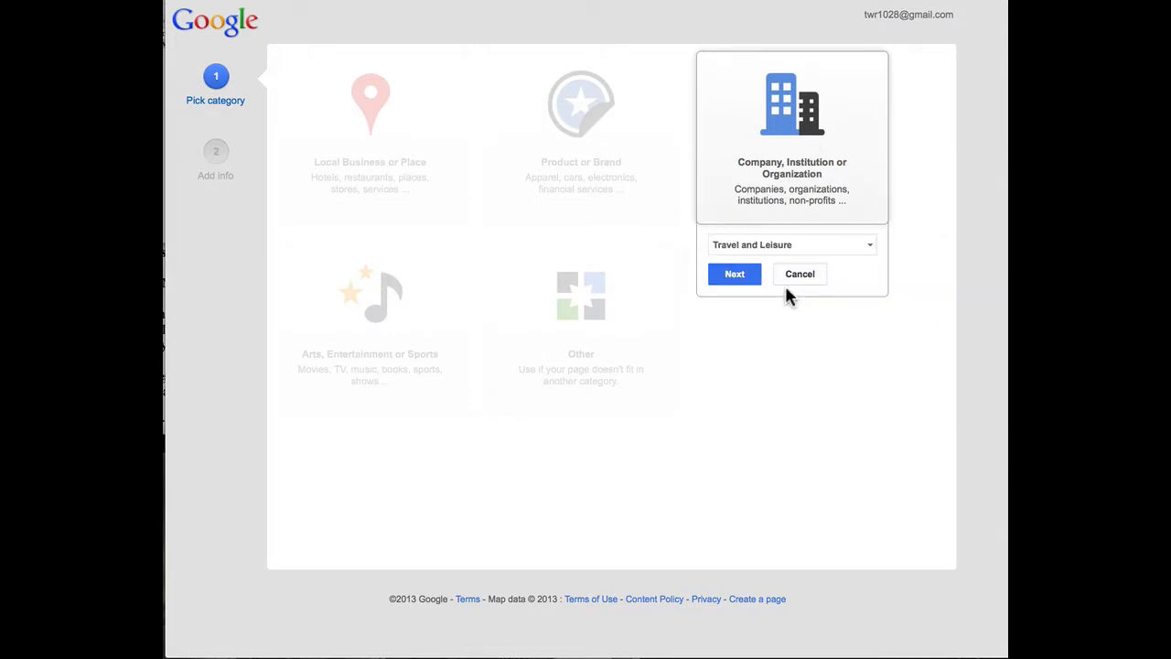
click(732, 275)
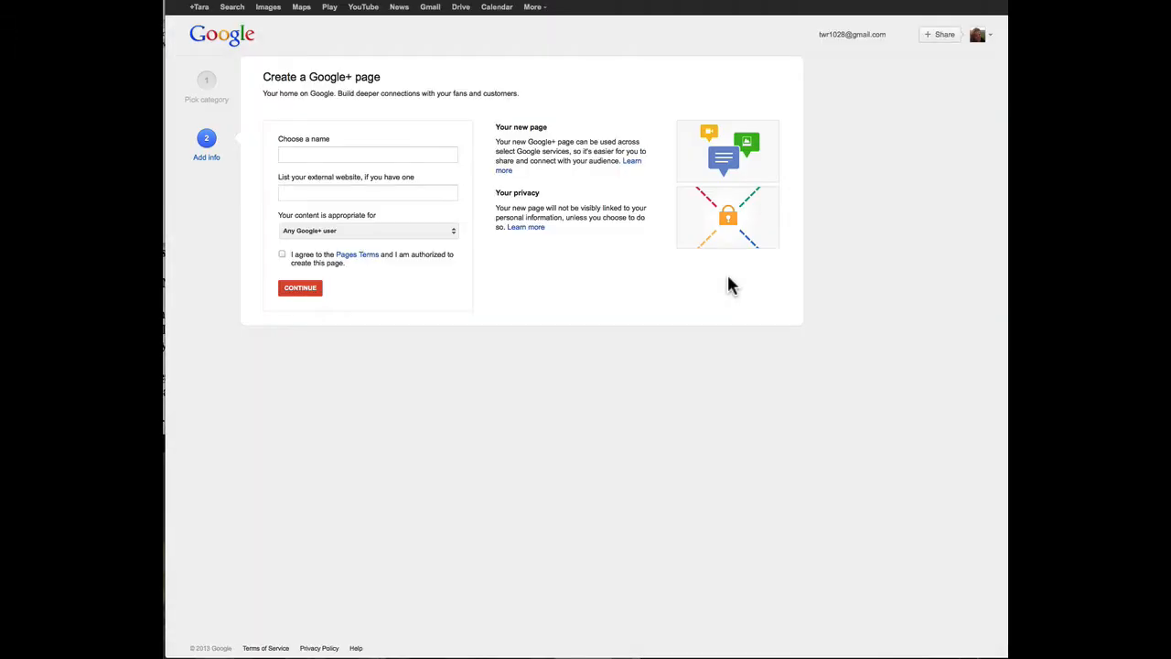
- Fill in the new page's name with the suggested travel page title
click(309, 154)
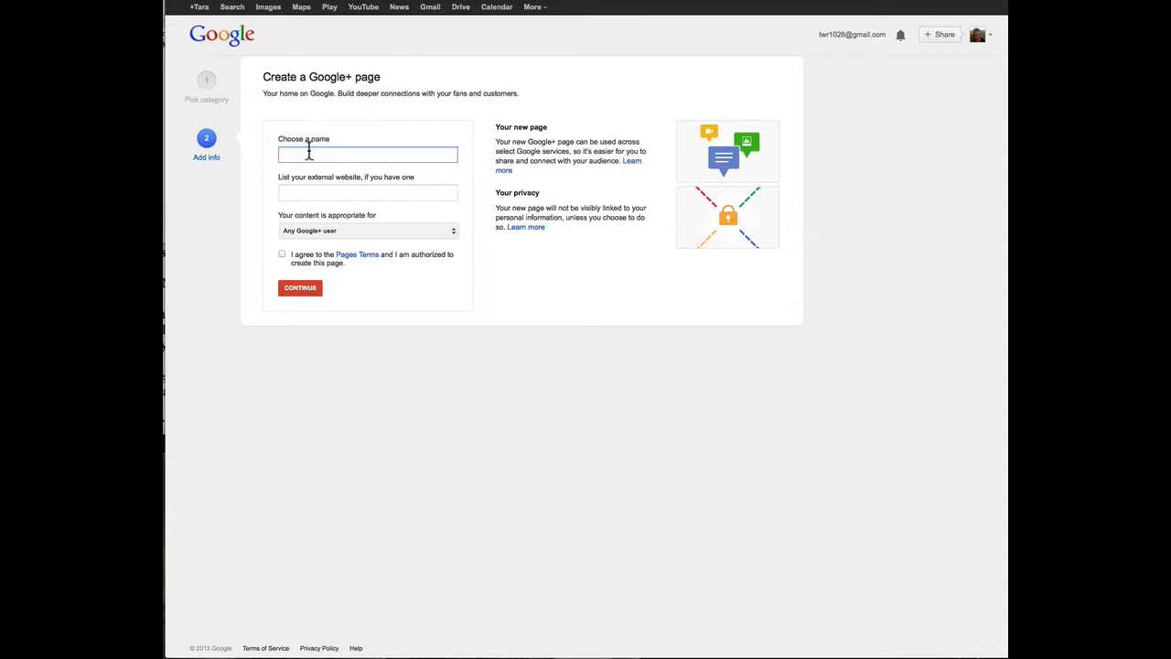
text(Tra)
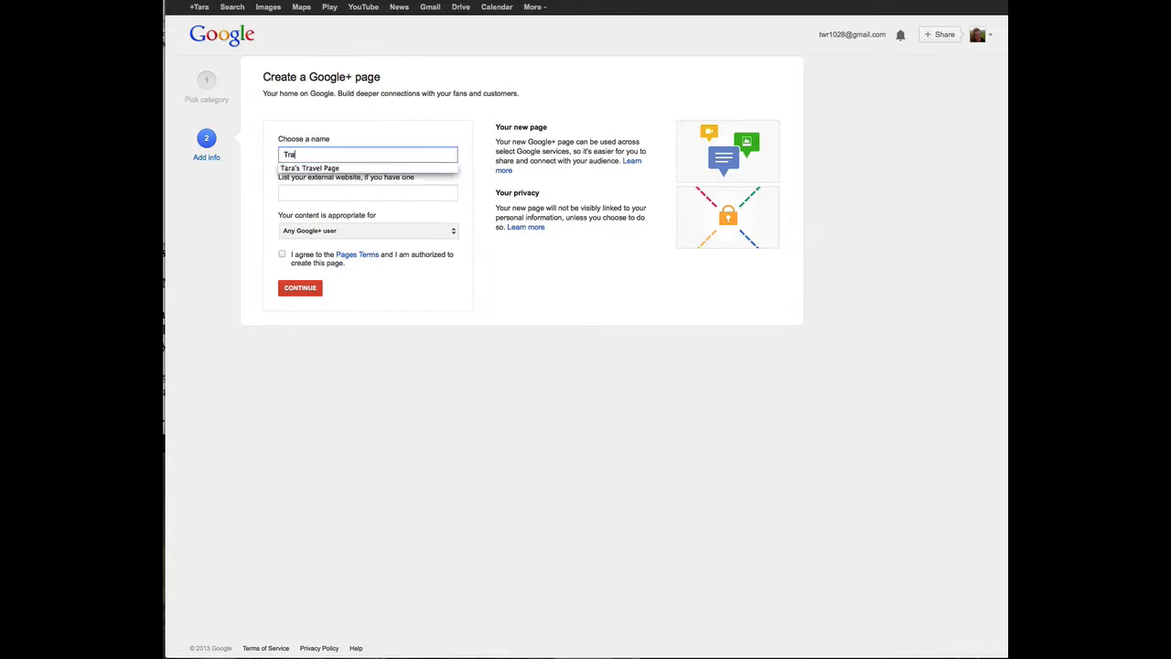
key(BackSpace)
key(BackSpace)
click(311, 169)
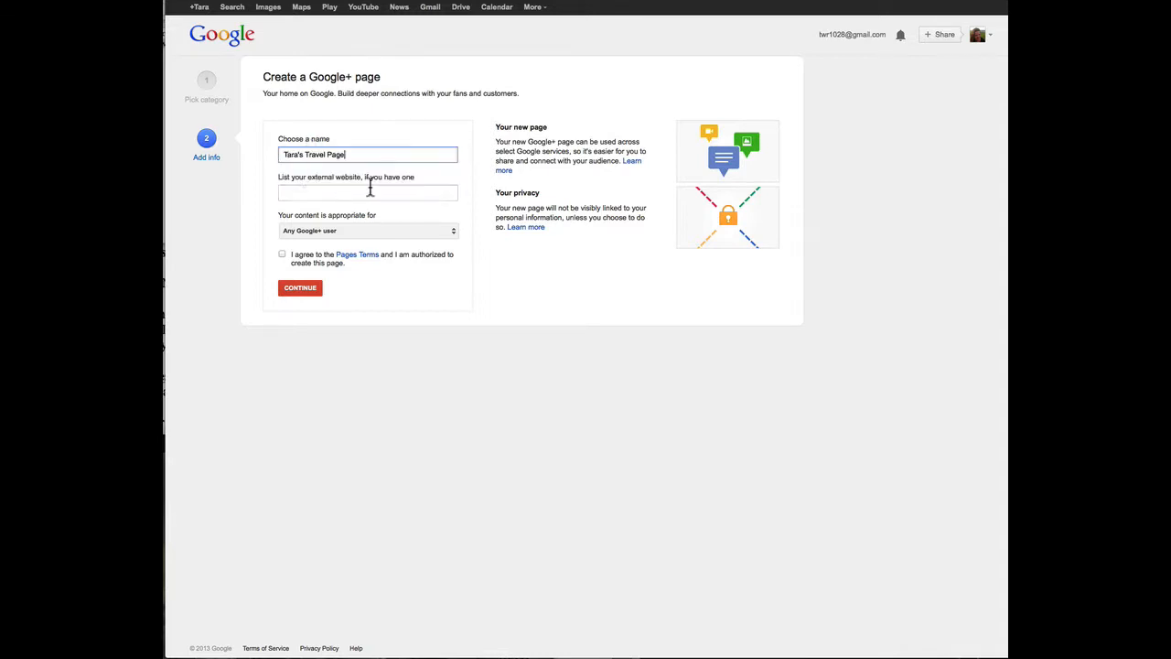
click(355, 194)
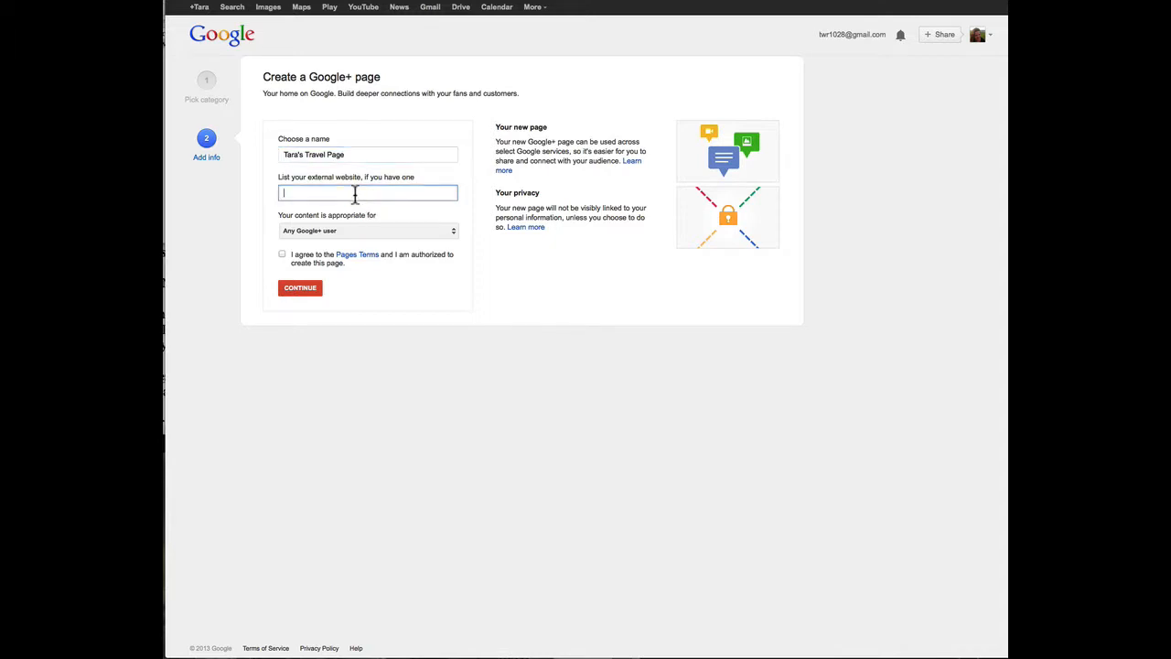
text(http://edjourneys.com)
click(361, 235)
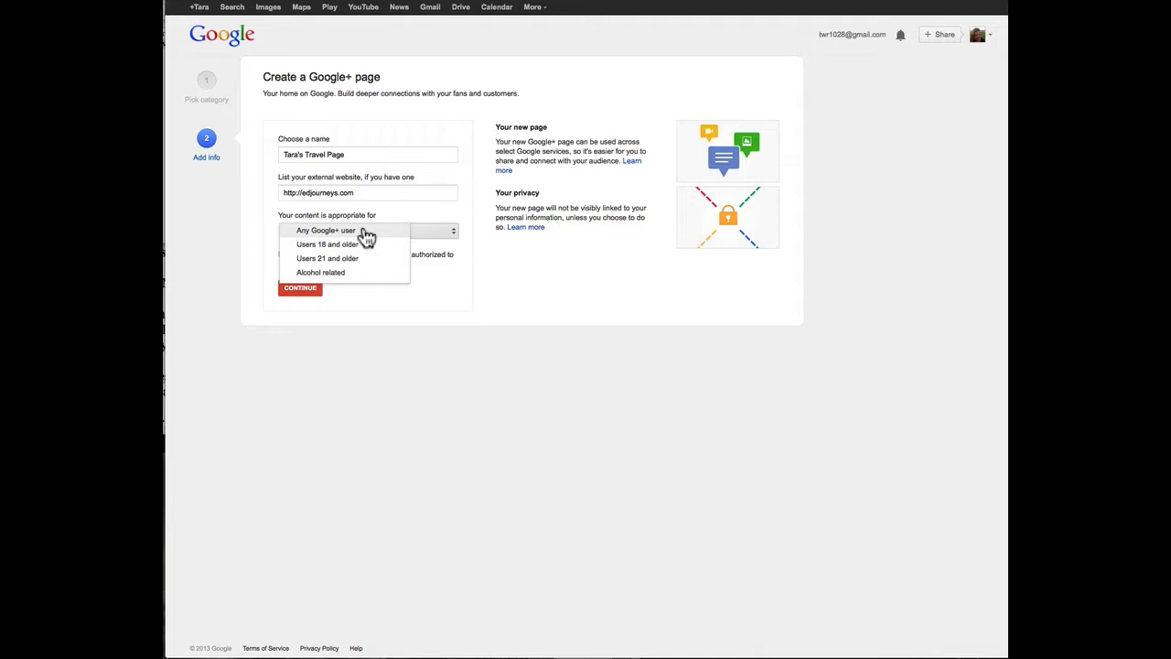
click(441, 226)
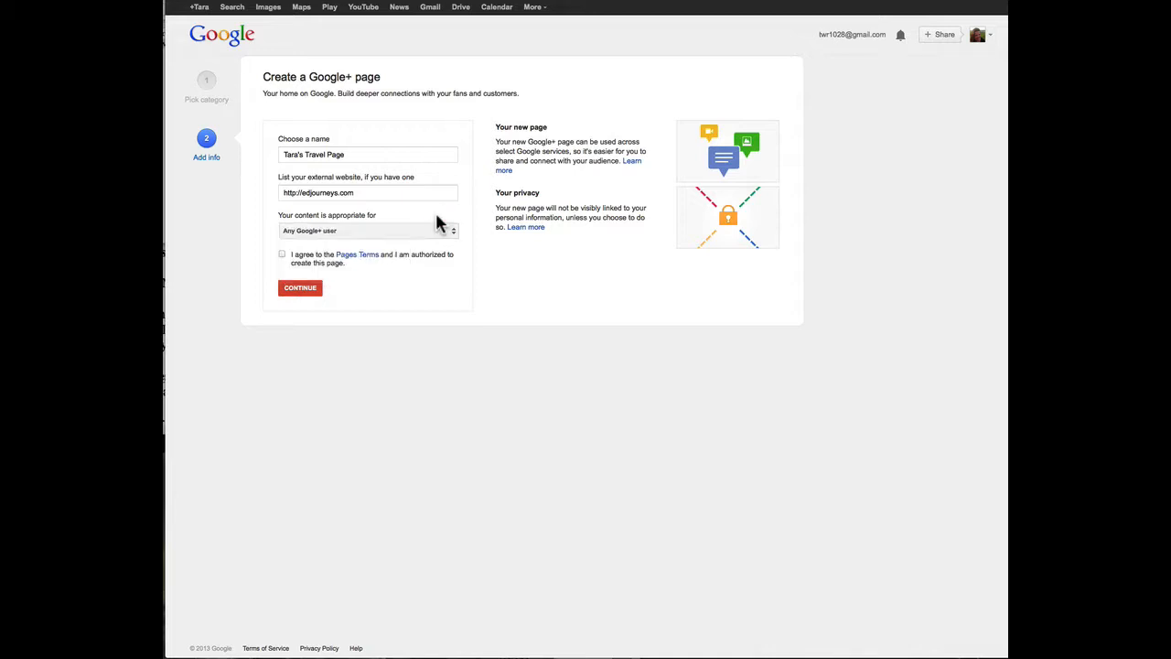
click(281, 255)
click(309, 286)
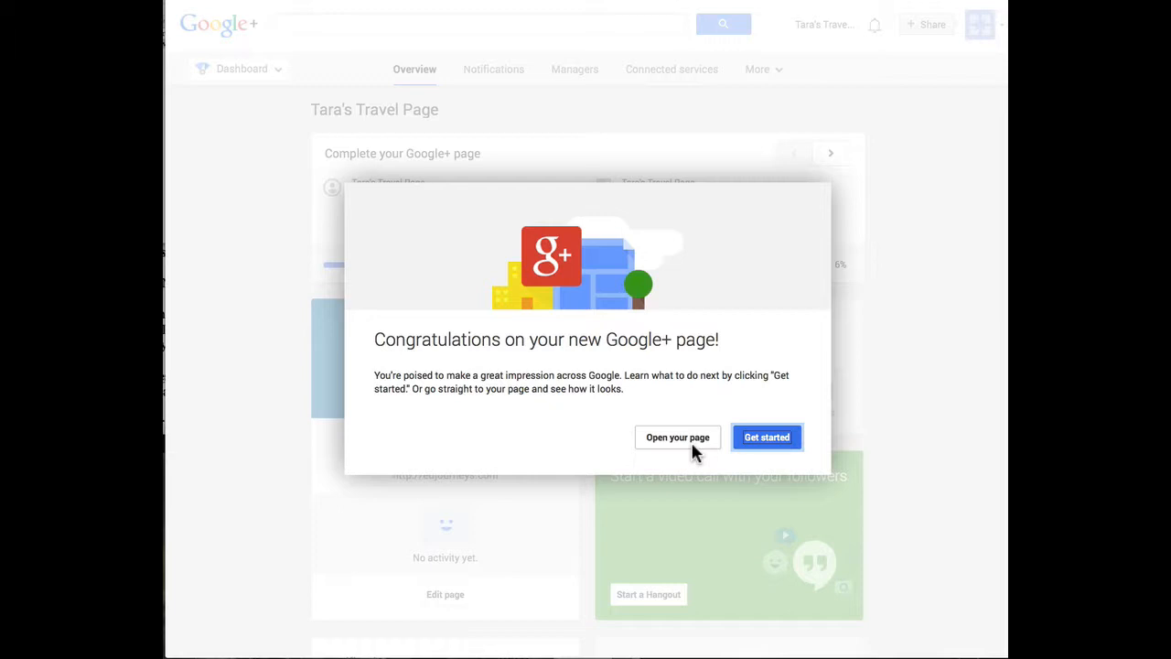
- Get started with the new page's setup and load the 2013 portrait JPEG from the computer as its profile picture
click(776, 442)
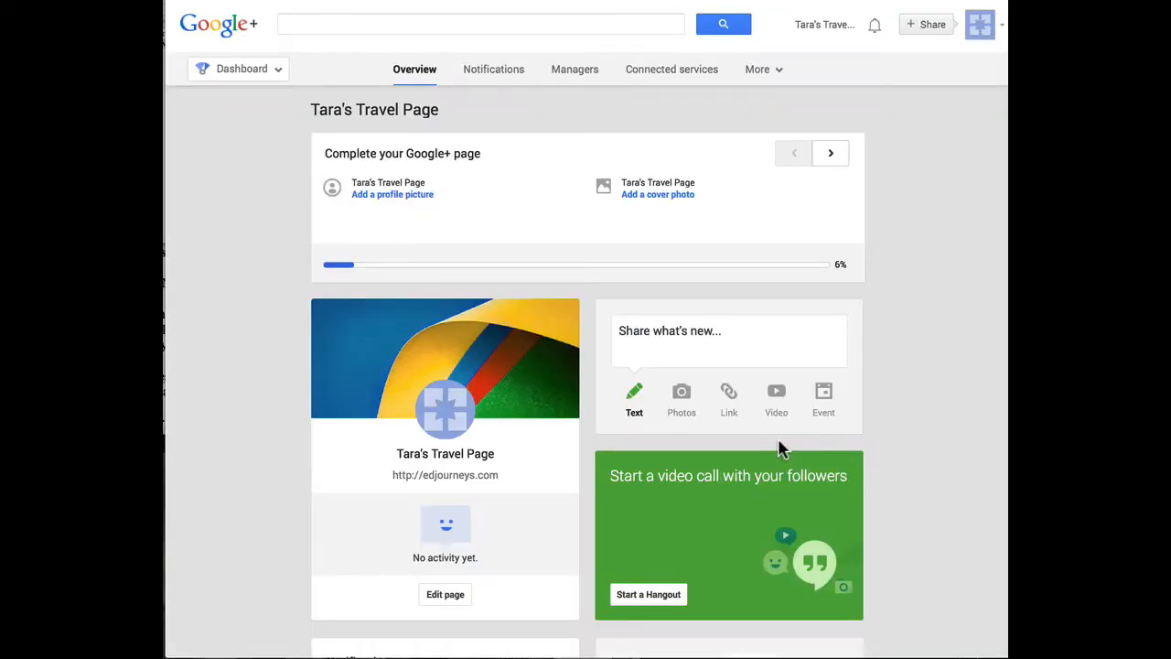
click(405, 207)
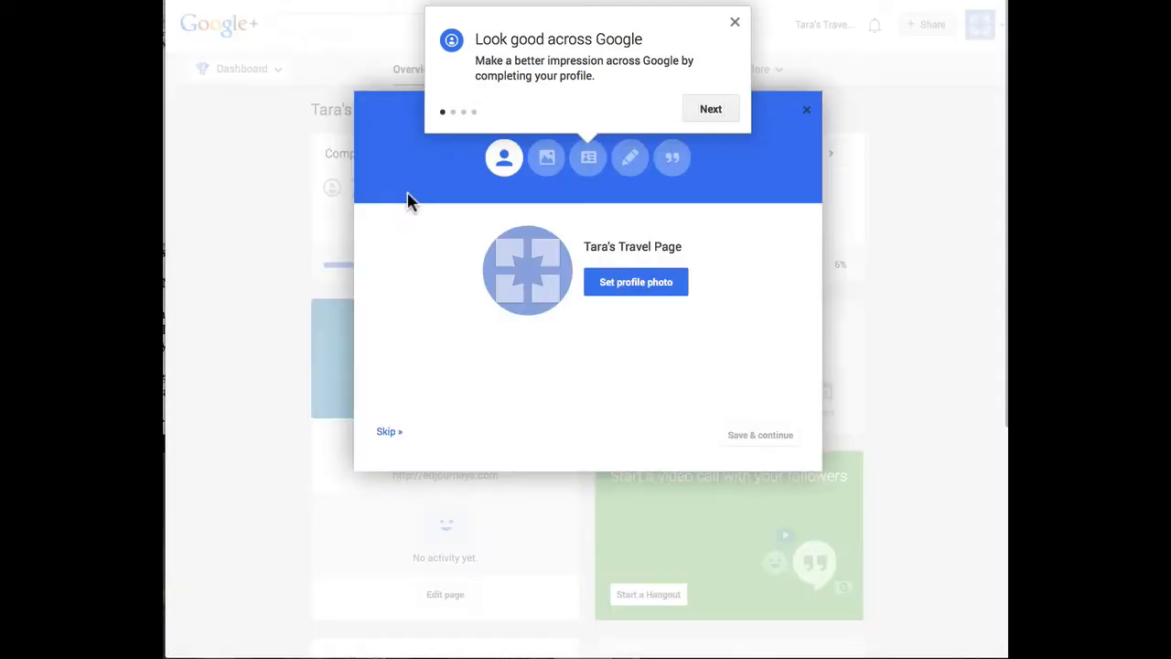
click(651, 286)
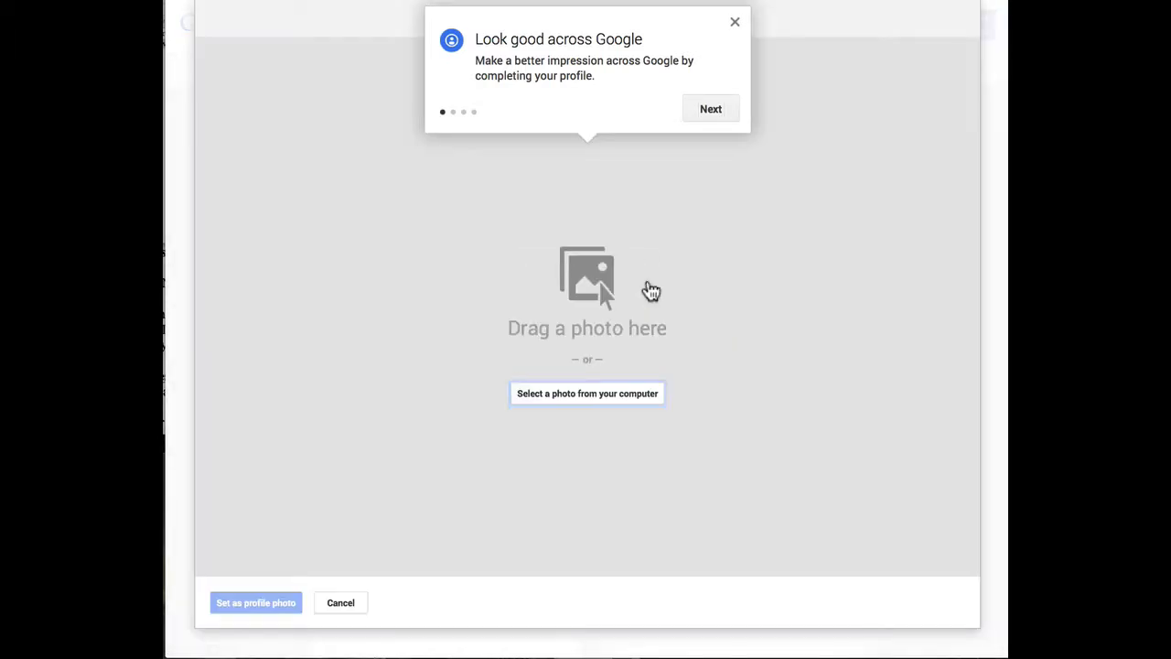
click(644, 399)
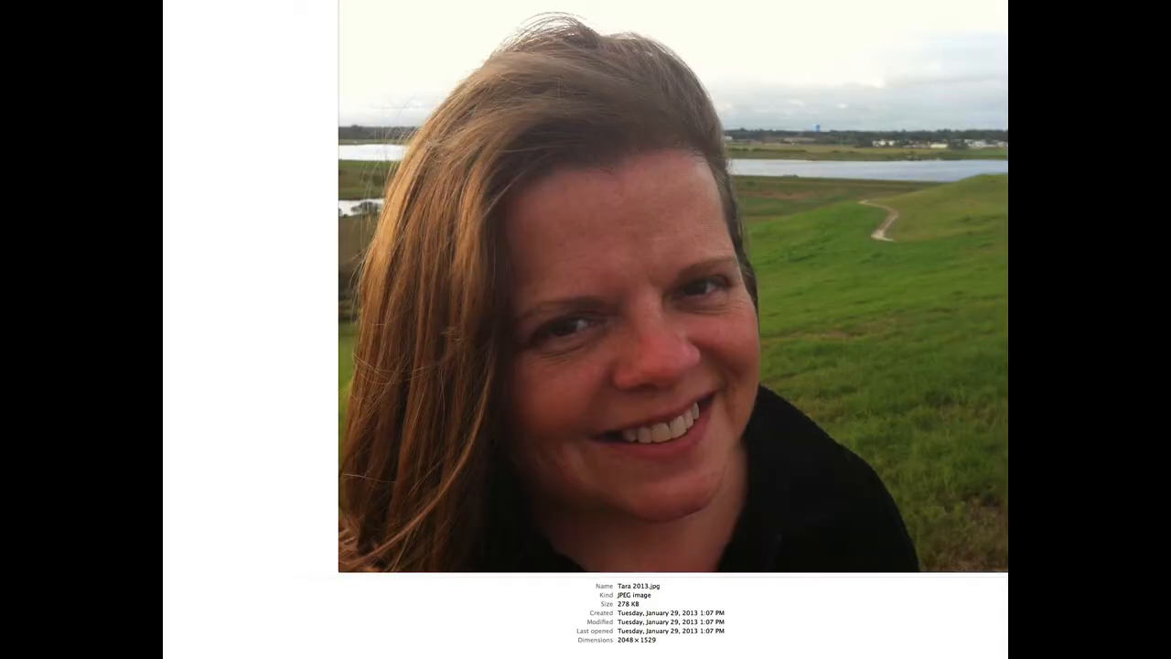
click(972, 655)
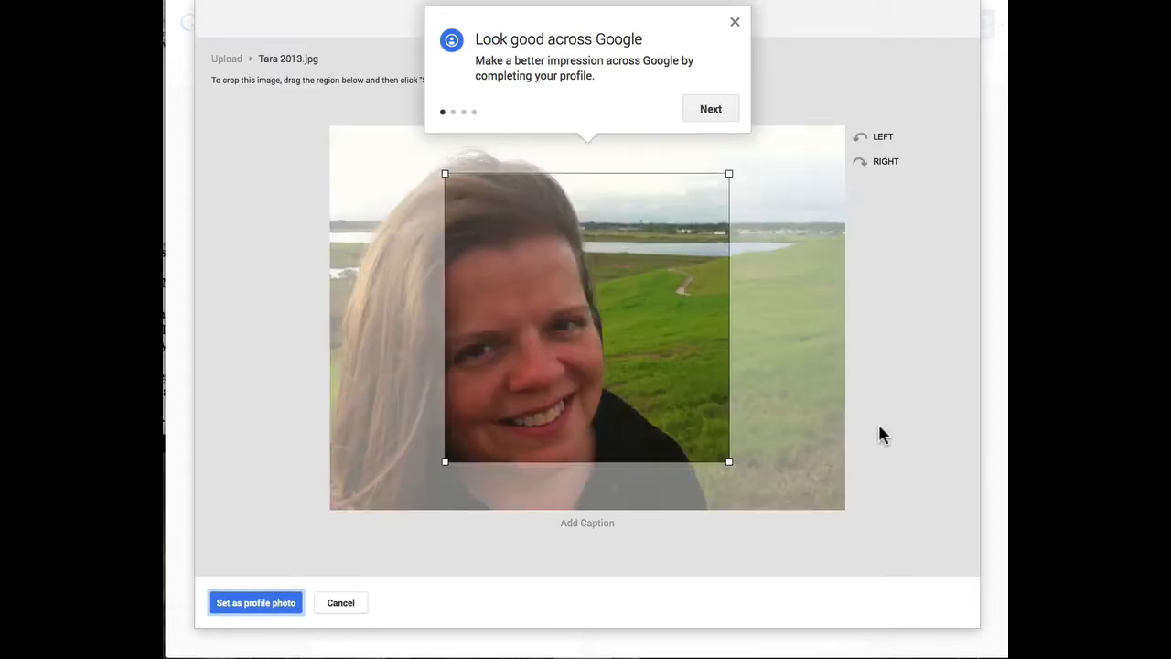
- Extend the portrait's crop to its left edge and full height, and set it as the profile photo
drag(625, 358, 507, 288)
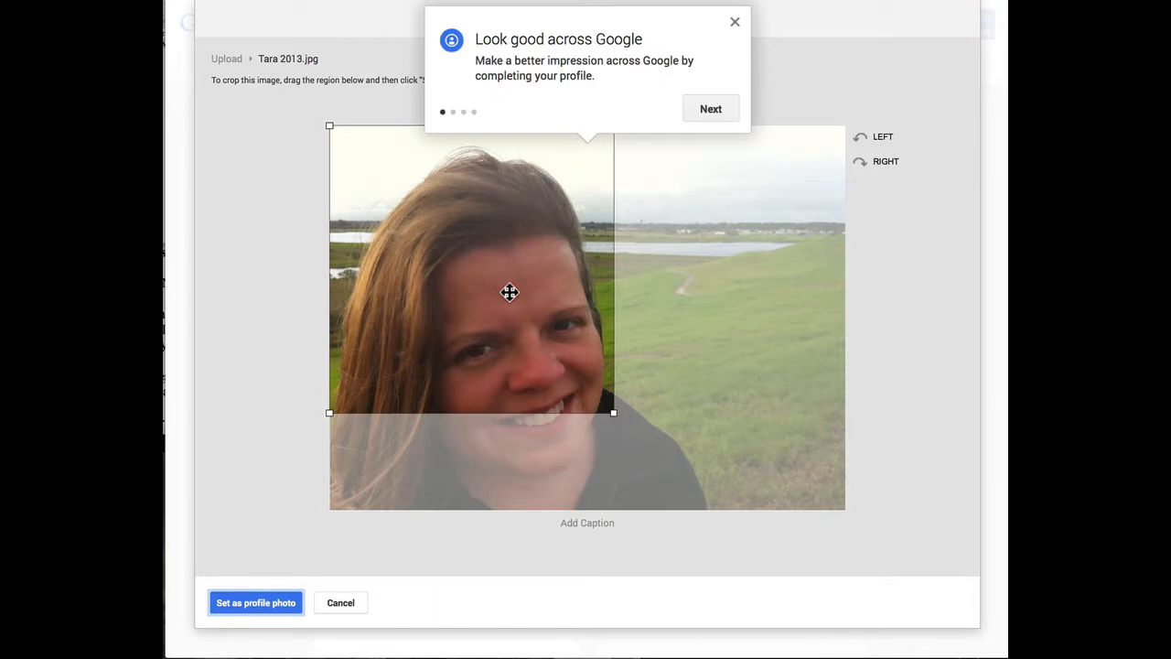
drag(614, 412, 690, 535)
click(689, 529)
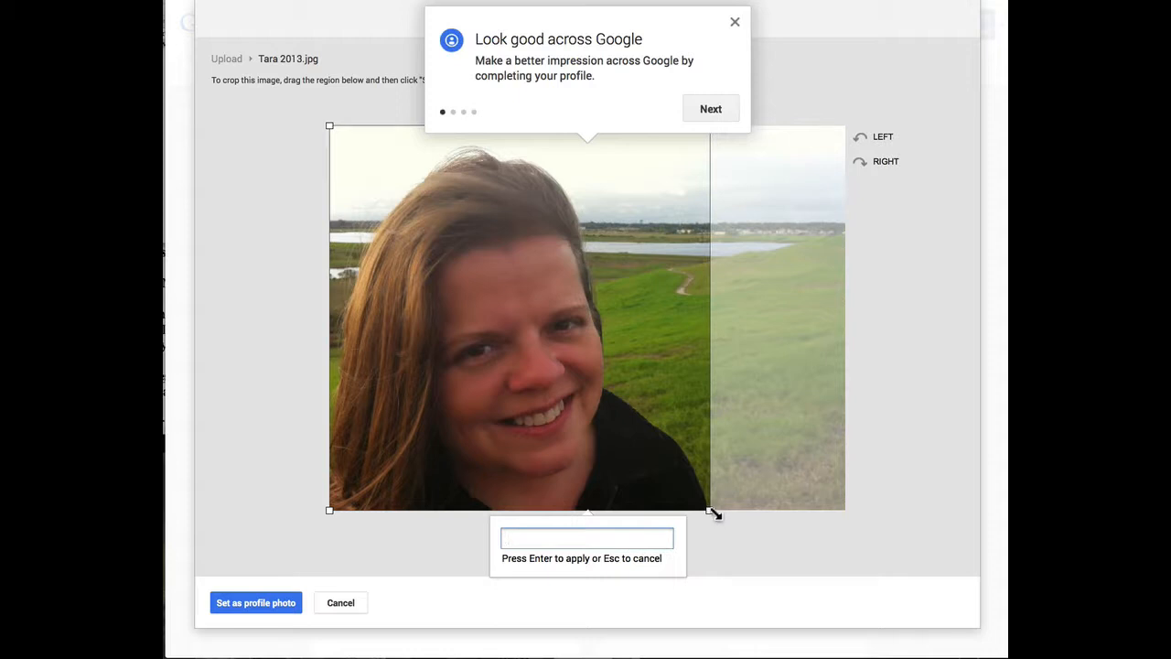
click(808, 542)
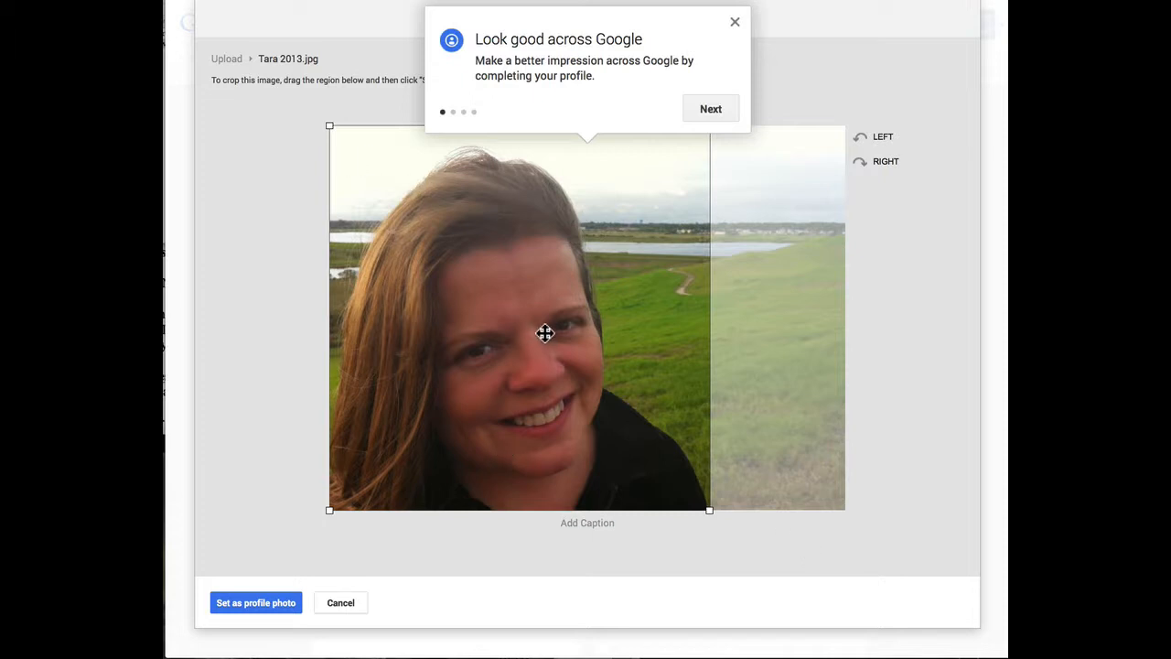
mouse_move(543, 332)
mouse_down()
mouse_move(686, 340)
mouse_move(521, 336)
mouse_up()
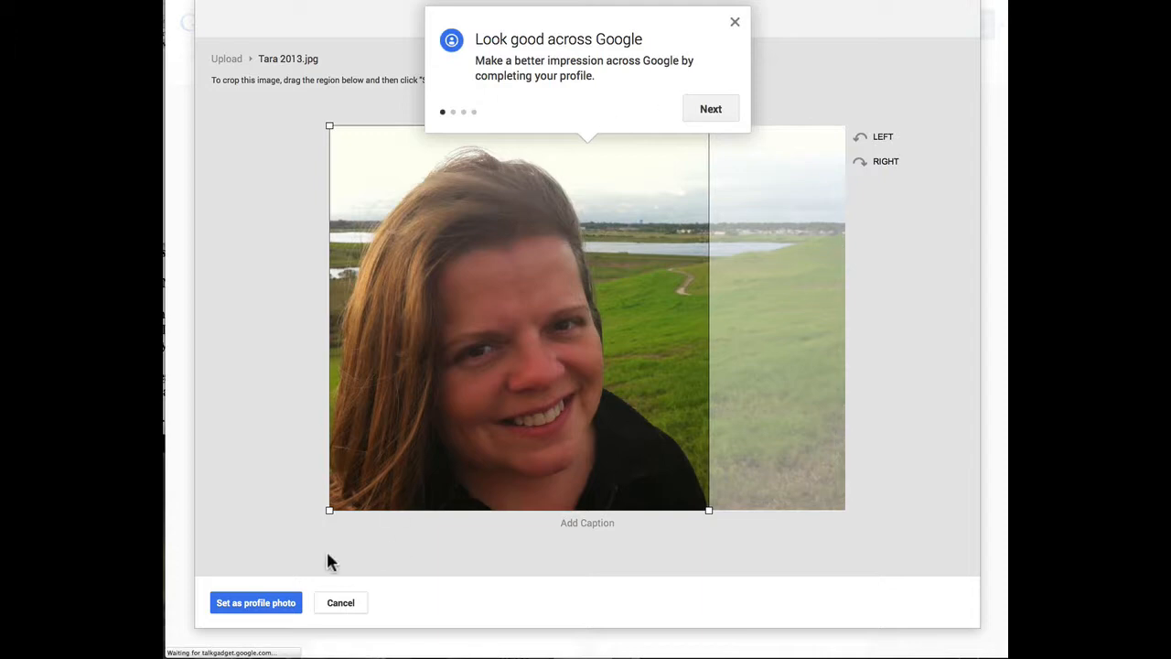
click(285, 607)
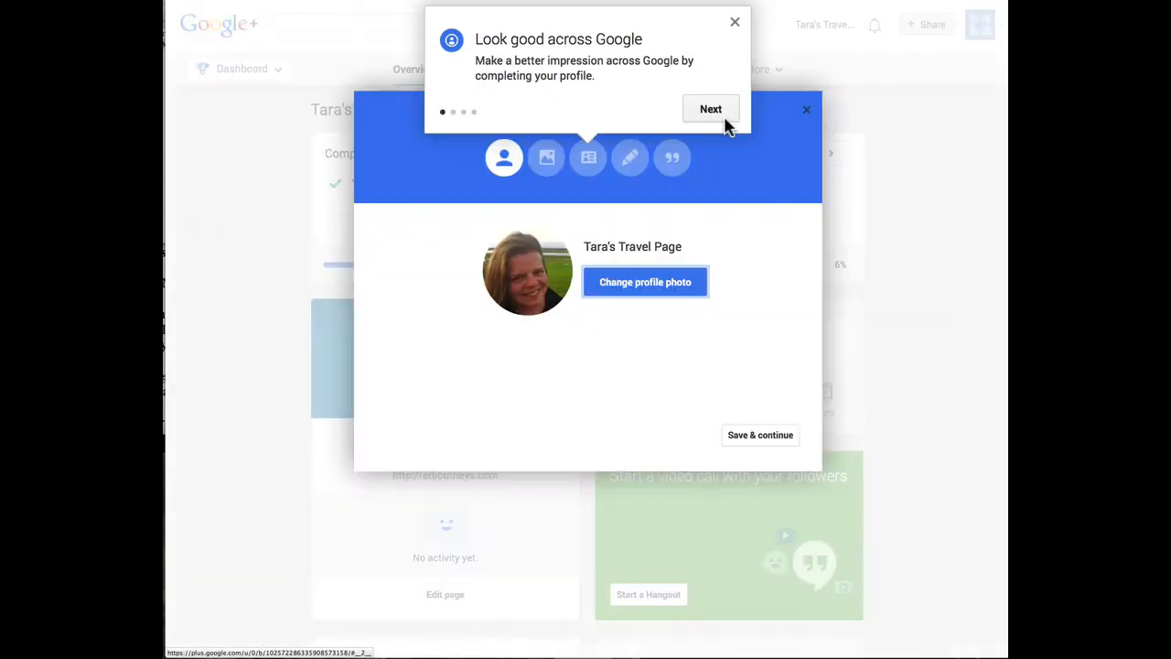
- Go through the introductory tips, save the profile picture to continue to the cover photo, and dismiss the tips
click(724, 111)
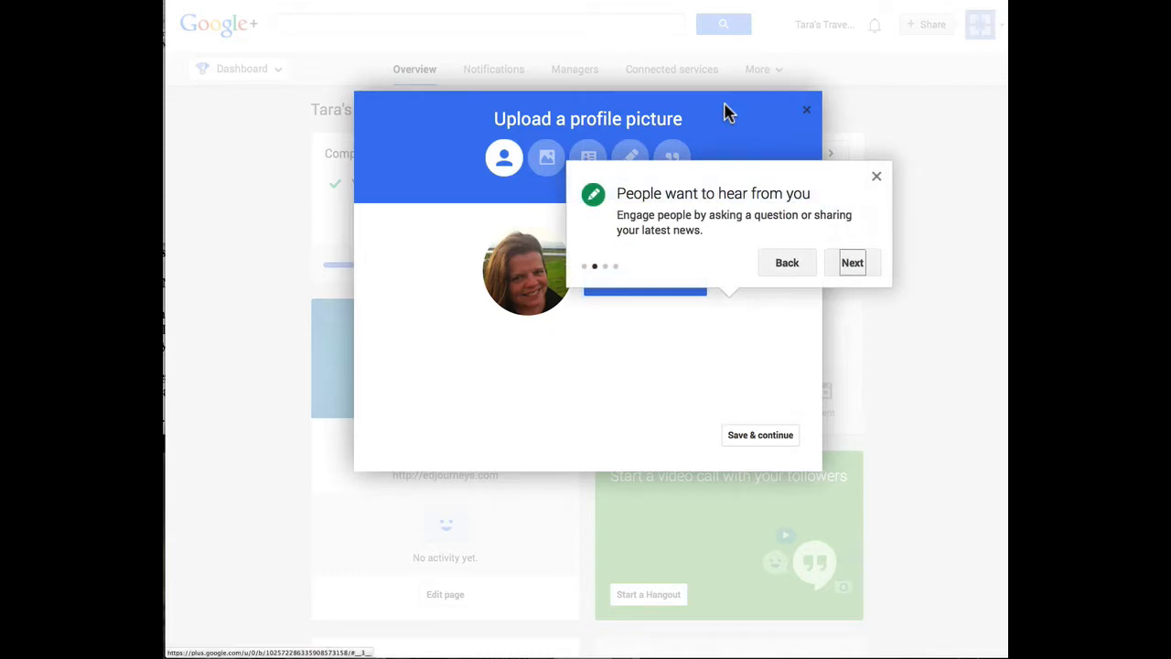
click(858, 264)
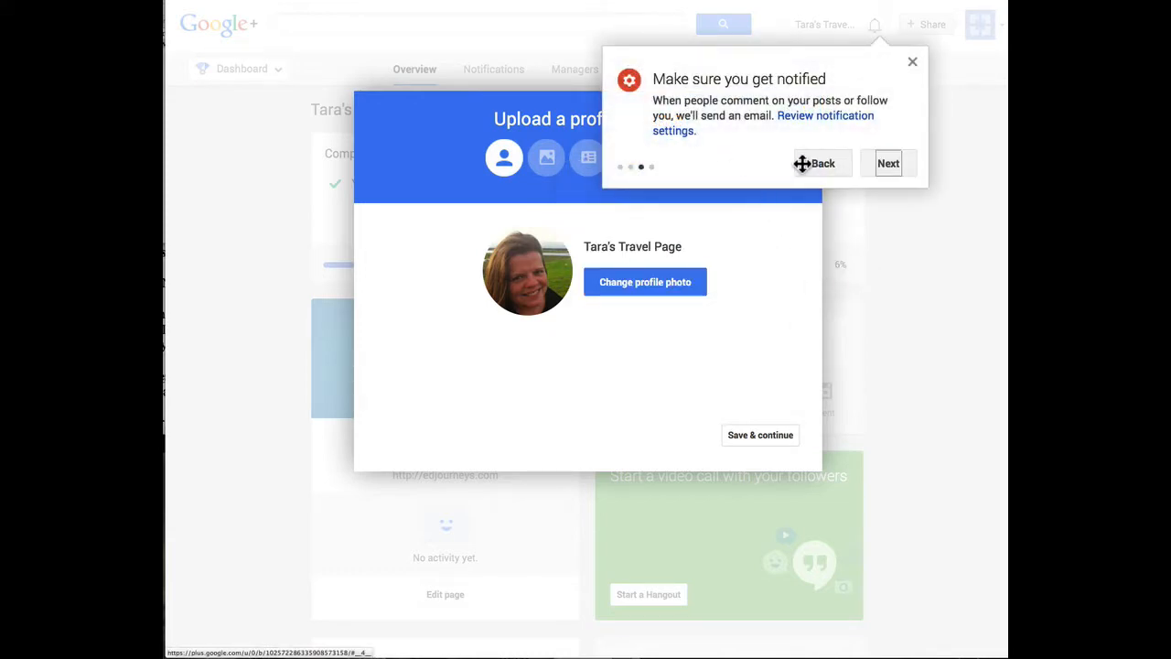
click(886, 164)
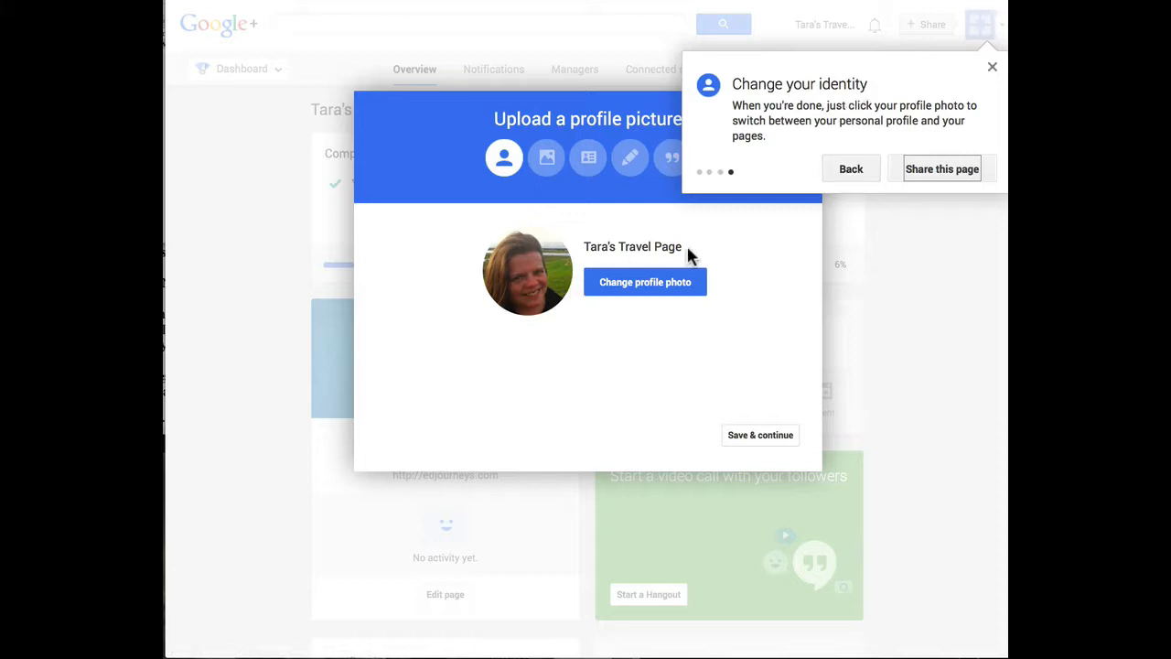
click(758, 436)
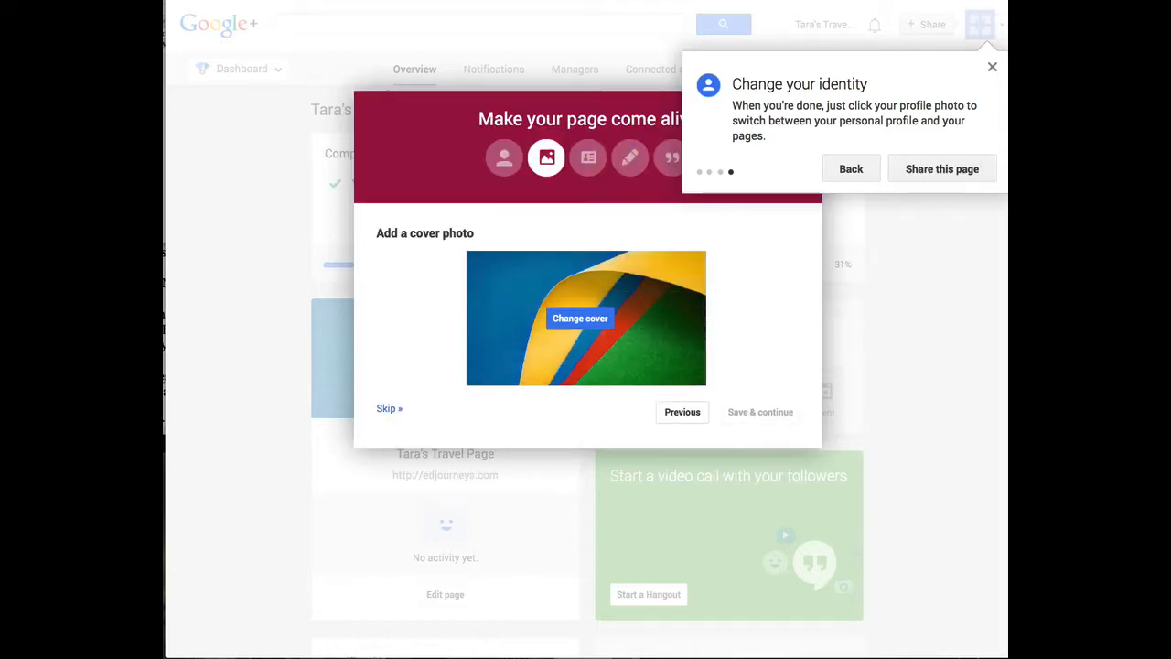
click(991, 67)
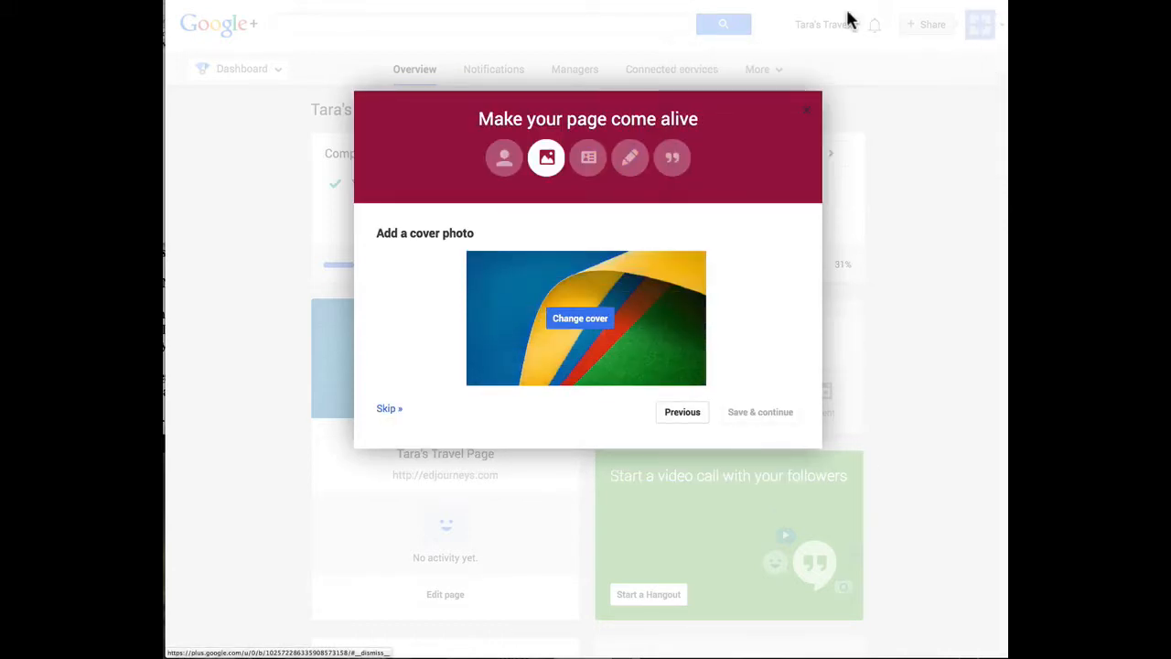
- Browse the cover photo gallery and pick the blue New York City skyline image for the page's cover
click(575, 322)
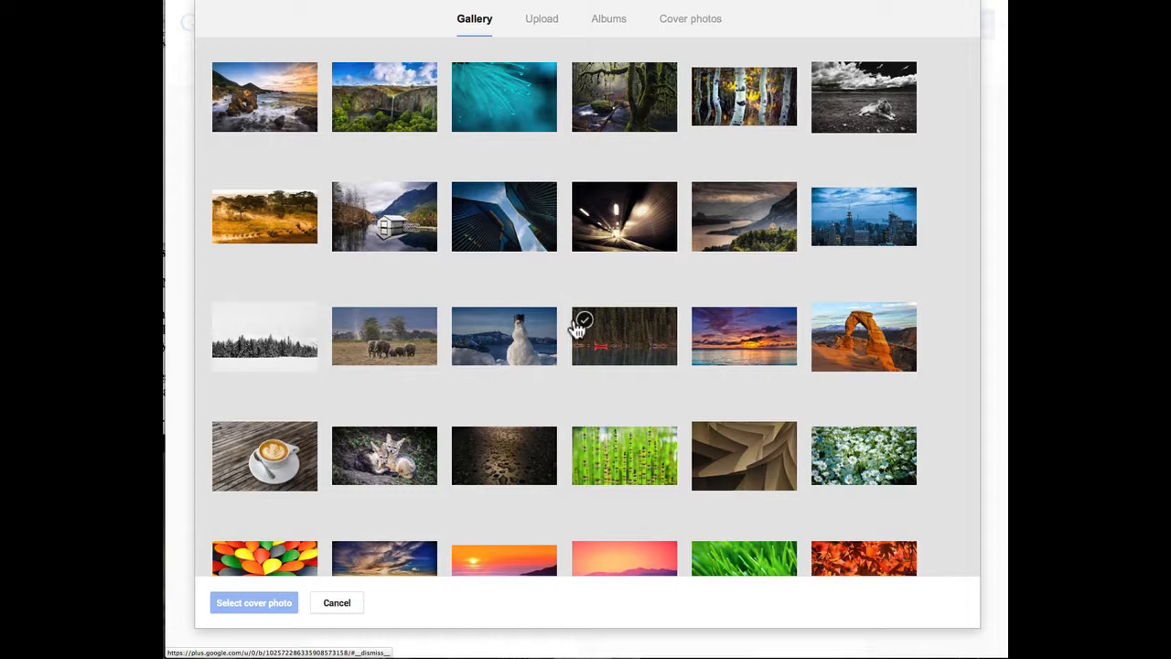
scroll(576, 328, down, 4)
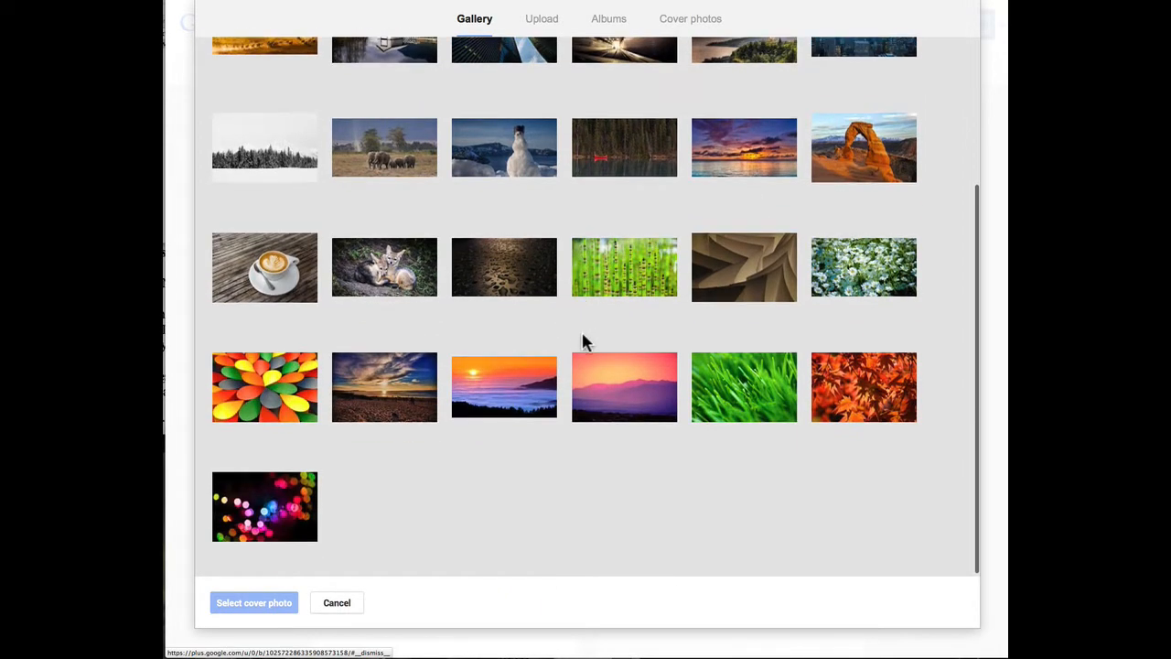
scroll(741, 517, up, 4)
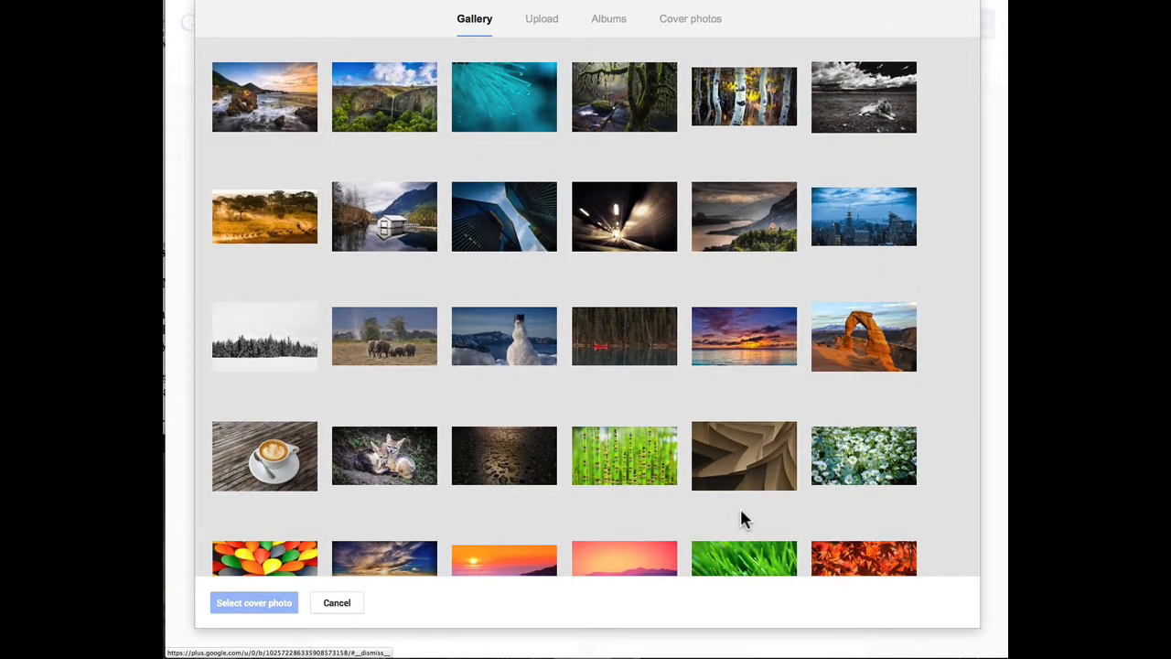
click(874, 237)
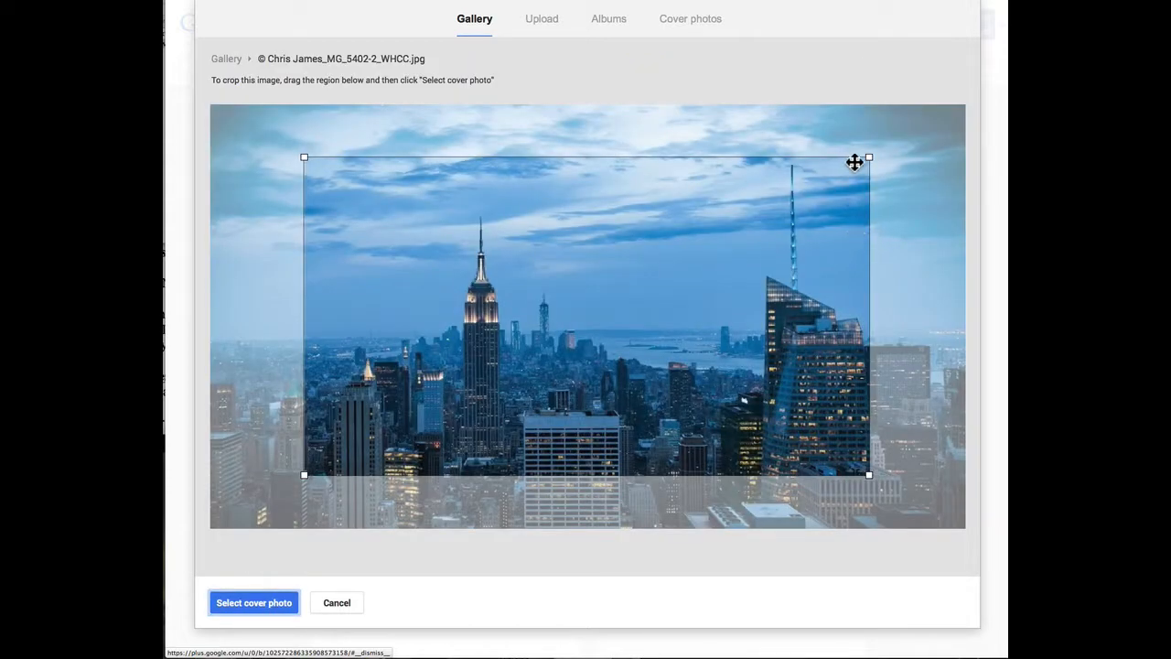
- Extend the skyline's crop to nearly the whole image, set it as the cover photo and save to continue to the contact info
drag(869, 157, 958, 107)
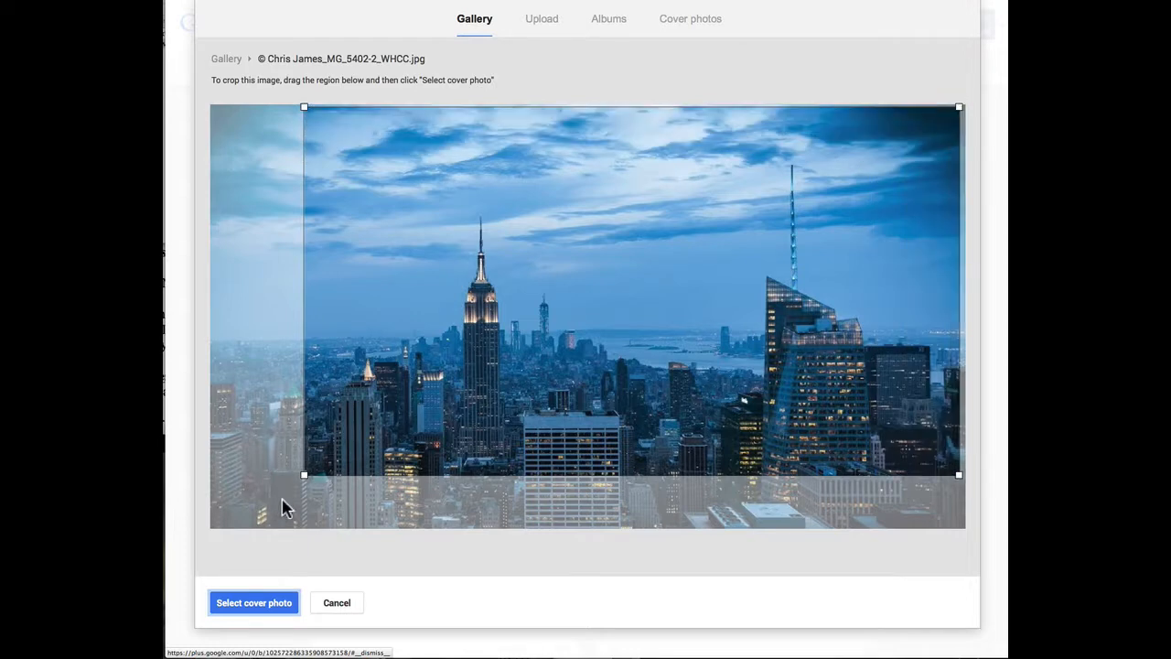
drag(307, 474, 210, 528)
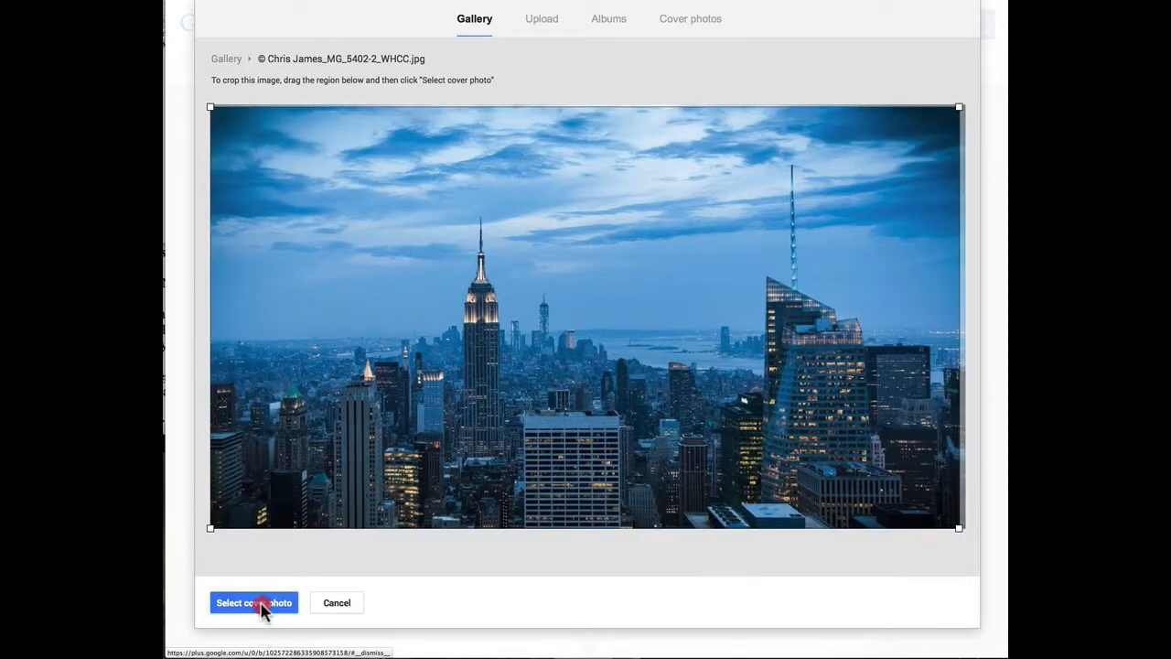
click(264, 604)
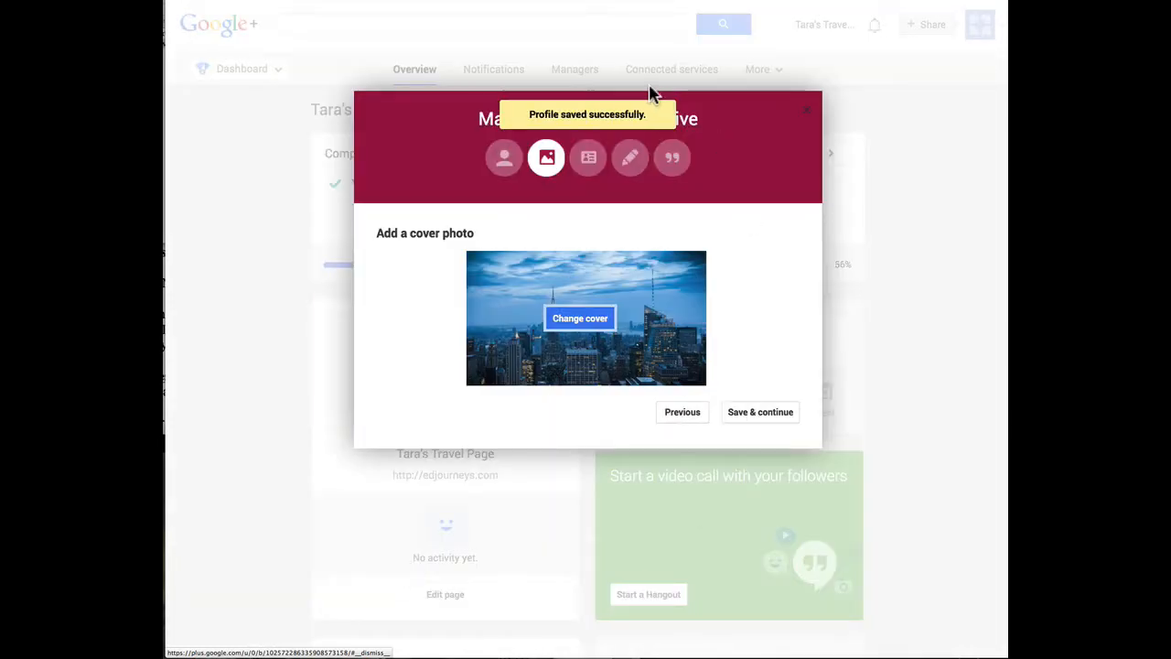
click(762, 416)
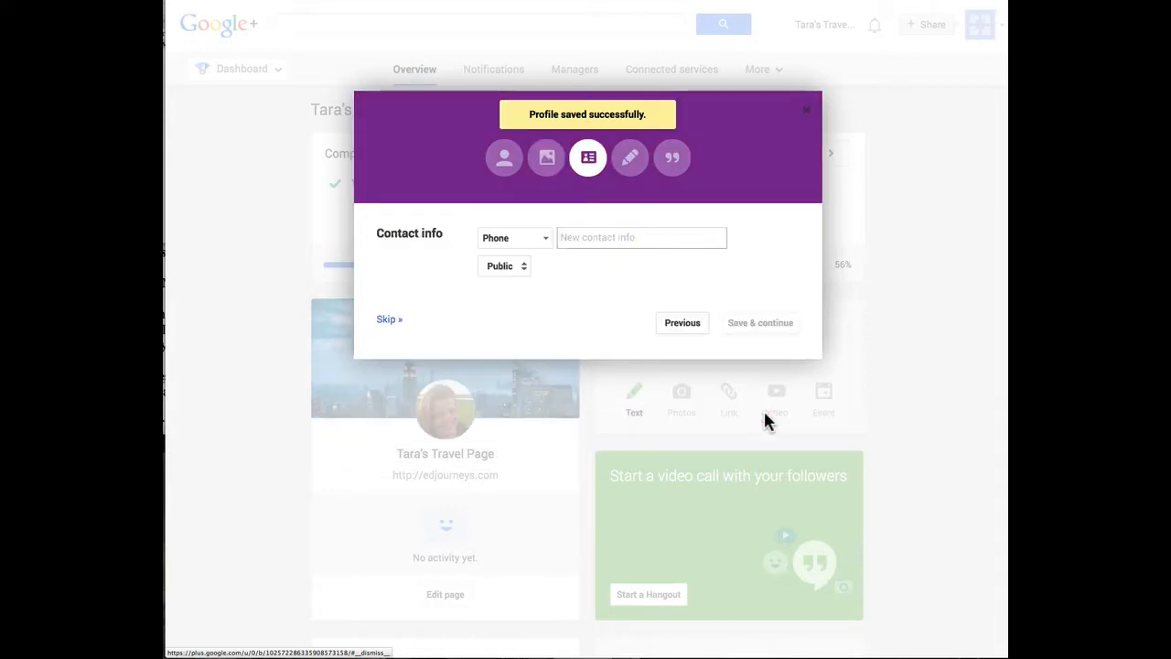
- Enter the business phone number as contact info, review the visibility options, keep it Public and save to continue
click(619, 239)
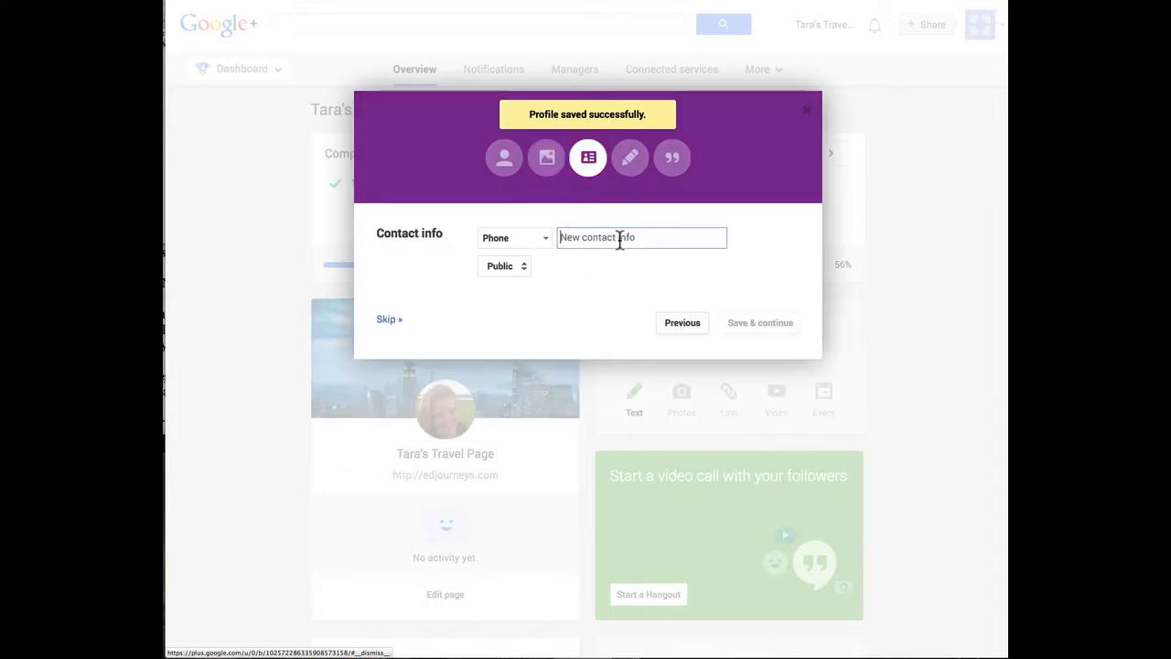
text(55)
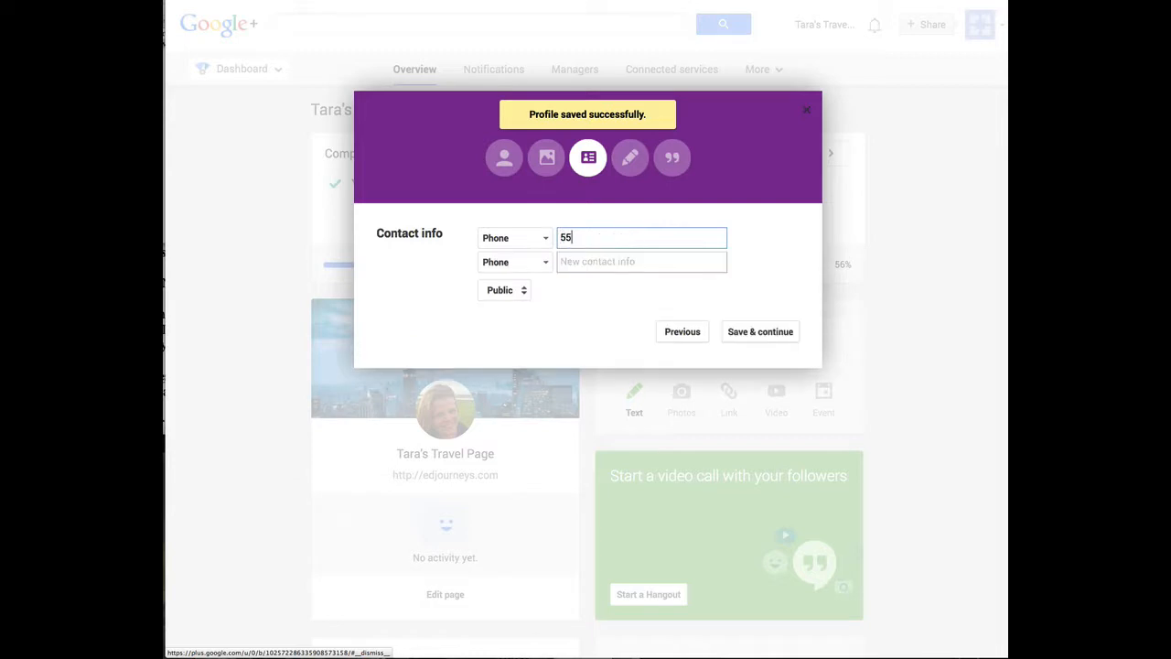
text(5-5555)
click(527, 290)
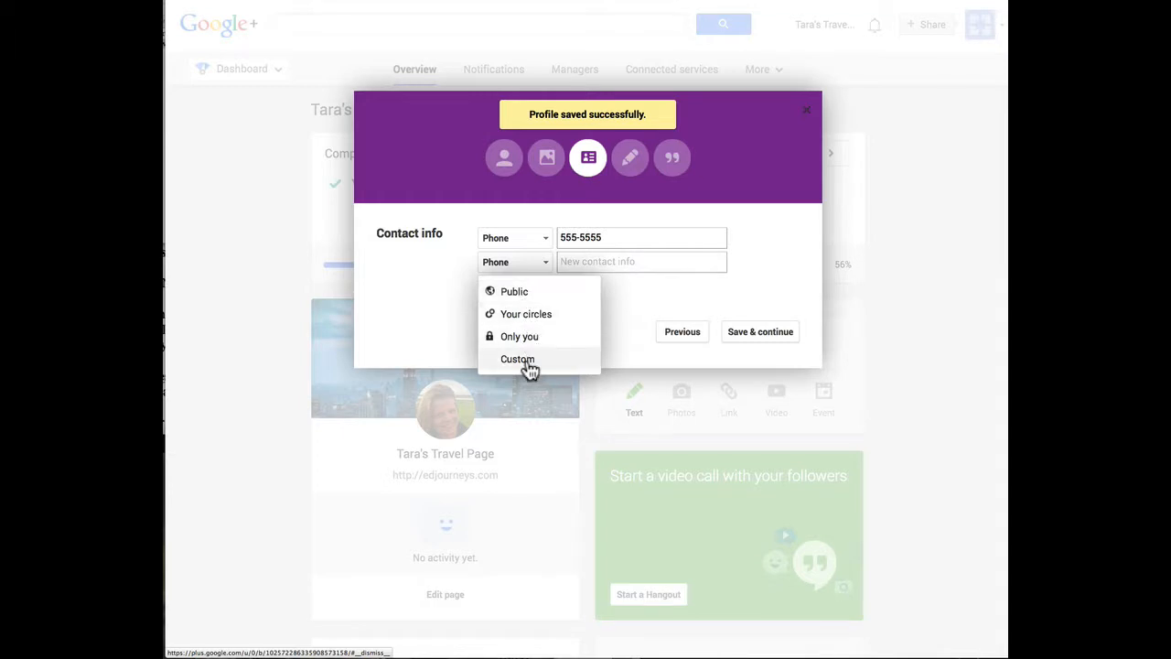
click(782, 332)
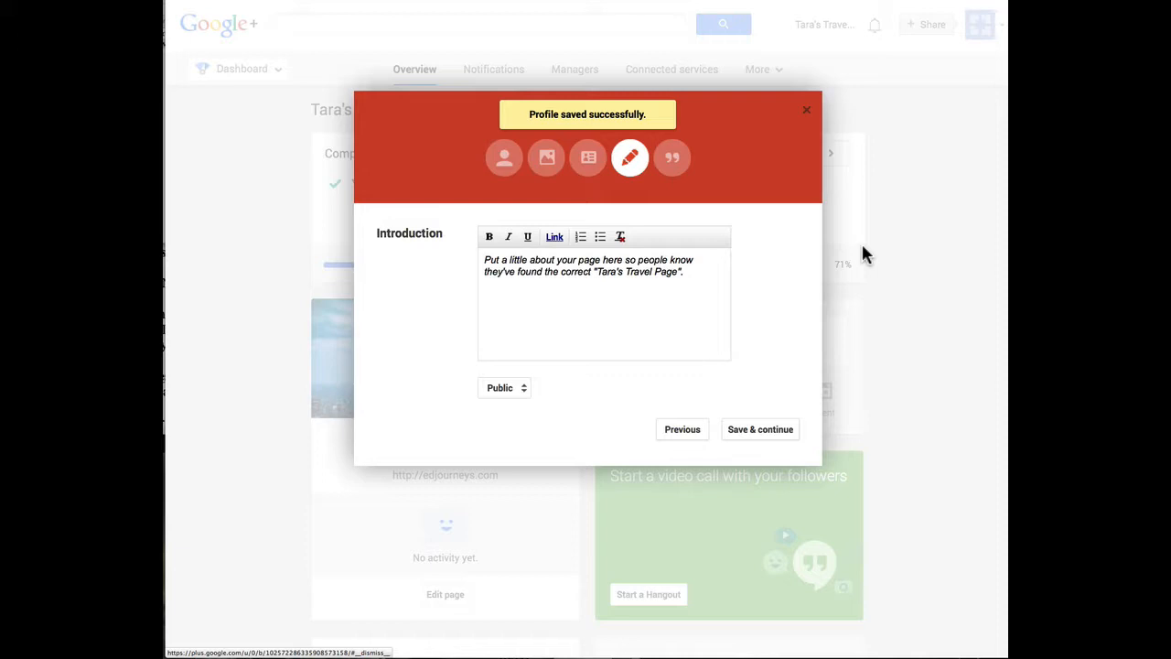
- Write the page's introduction as "Teaching, traveling, and learning" and save it to continue to the tagline
click(698, 273)
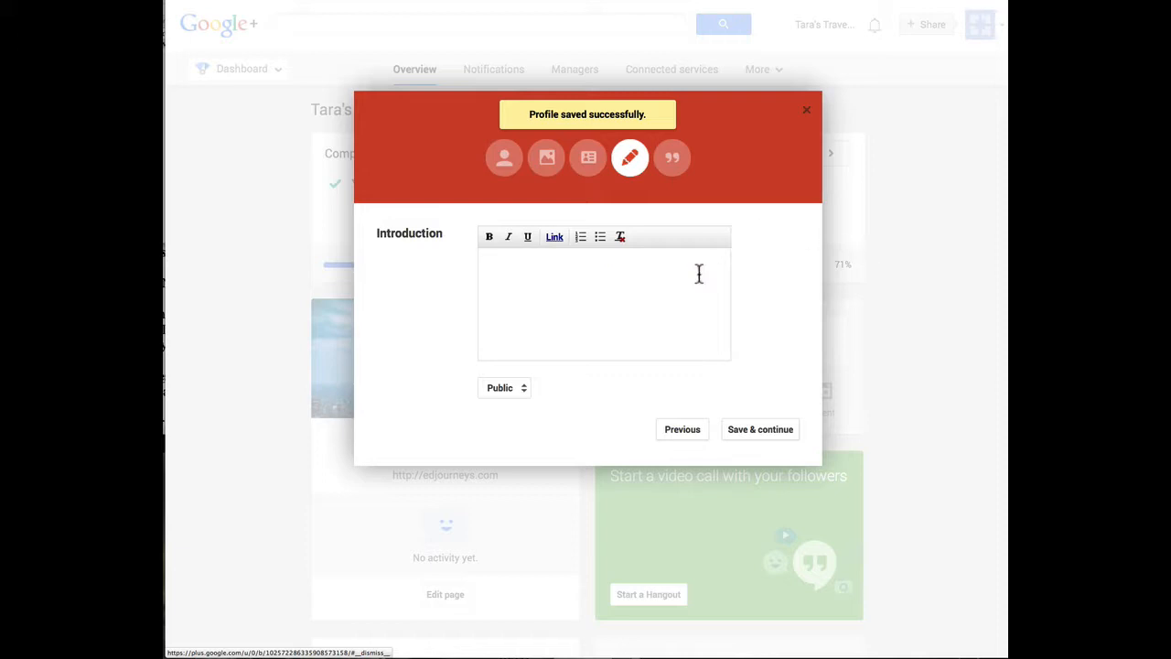
text(tEache)
key(BackSpace)
key(BackSpace)
key(BackSpace)
key(BackSpace)
key(BackSpace)
key(BackSpace)
text(Tea)
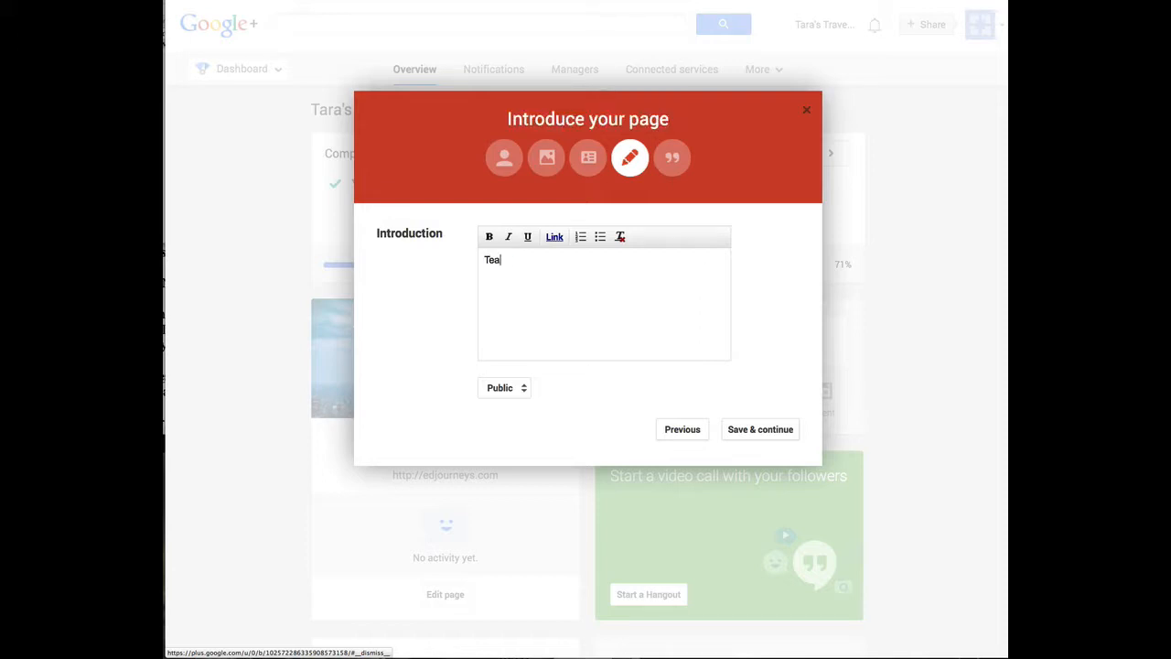
text(ching, traveling, and learning)
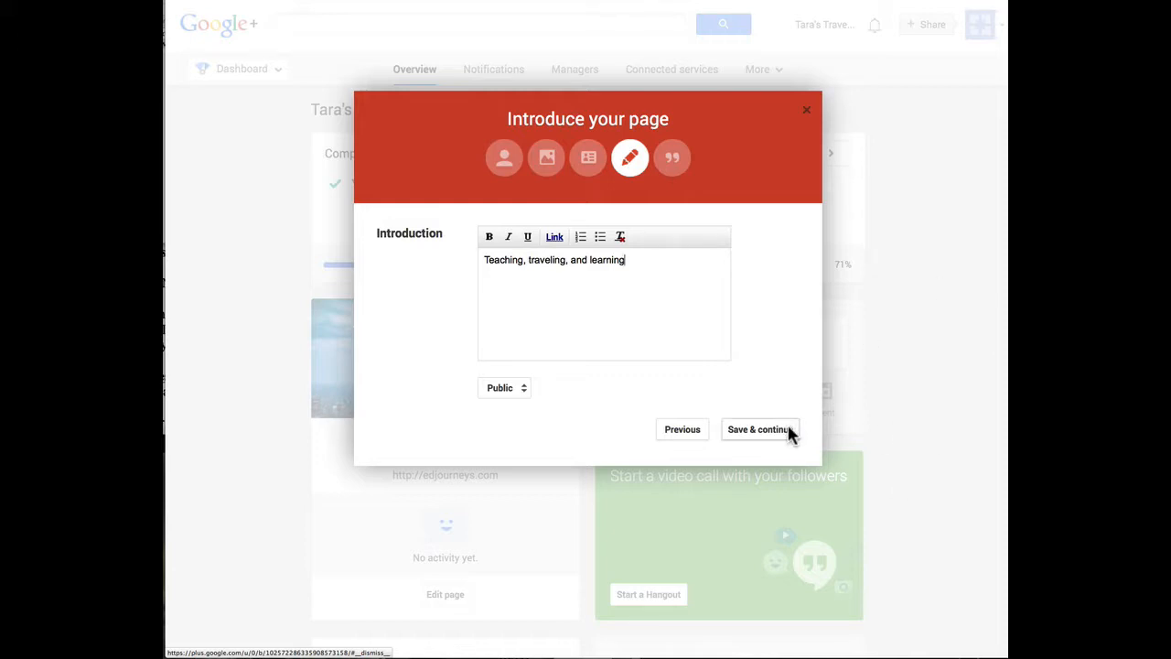
click(760, 429)
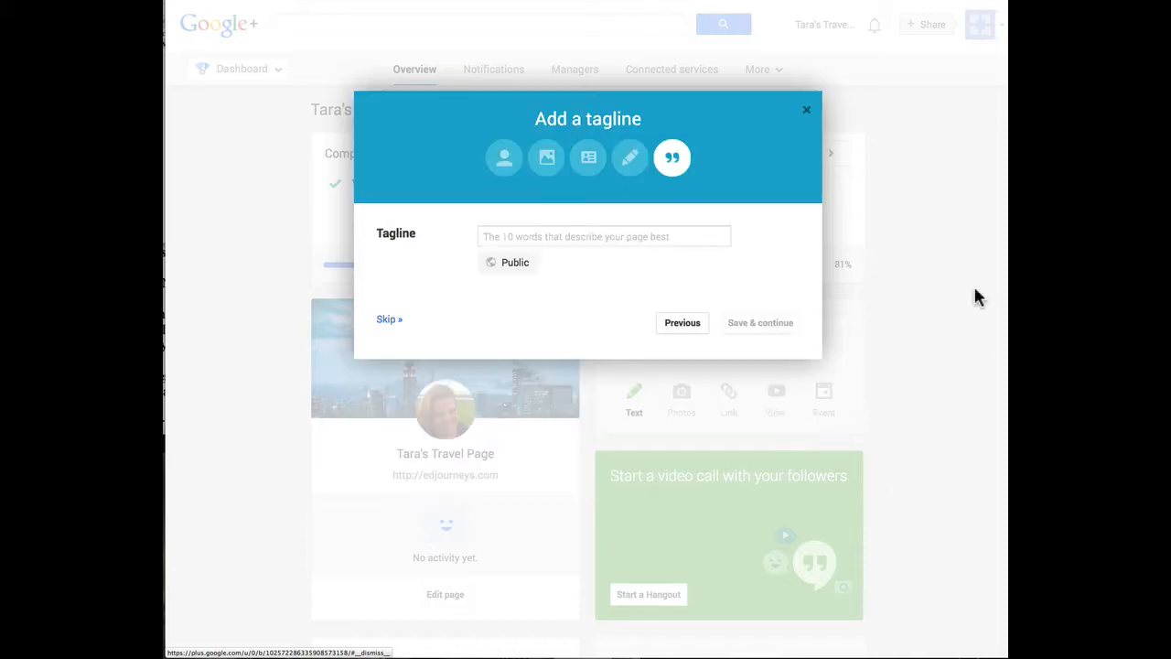
- Set the tagline to "How to be a digital nomad and live life fully", save it and finish the profile setup
click(641, 240)
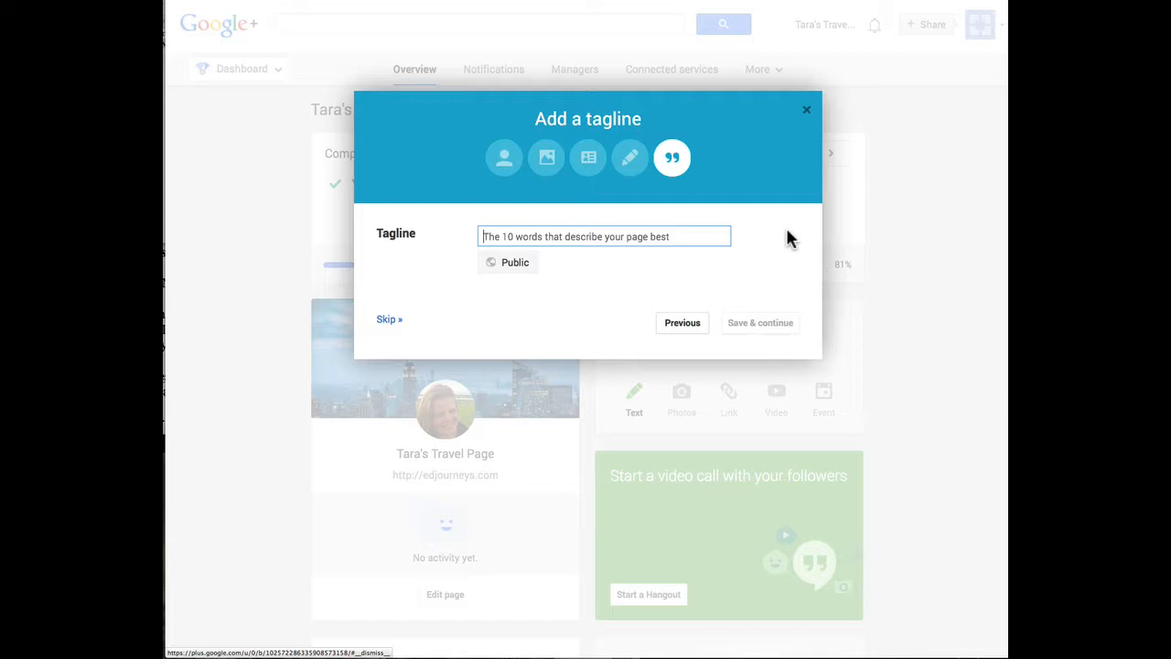
text(How)
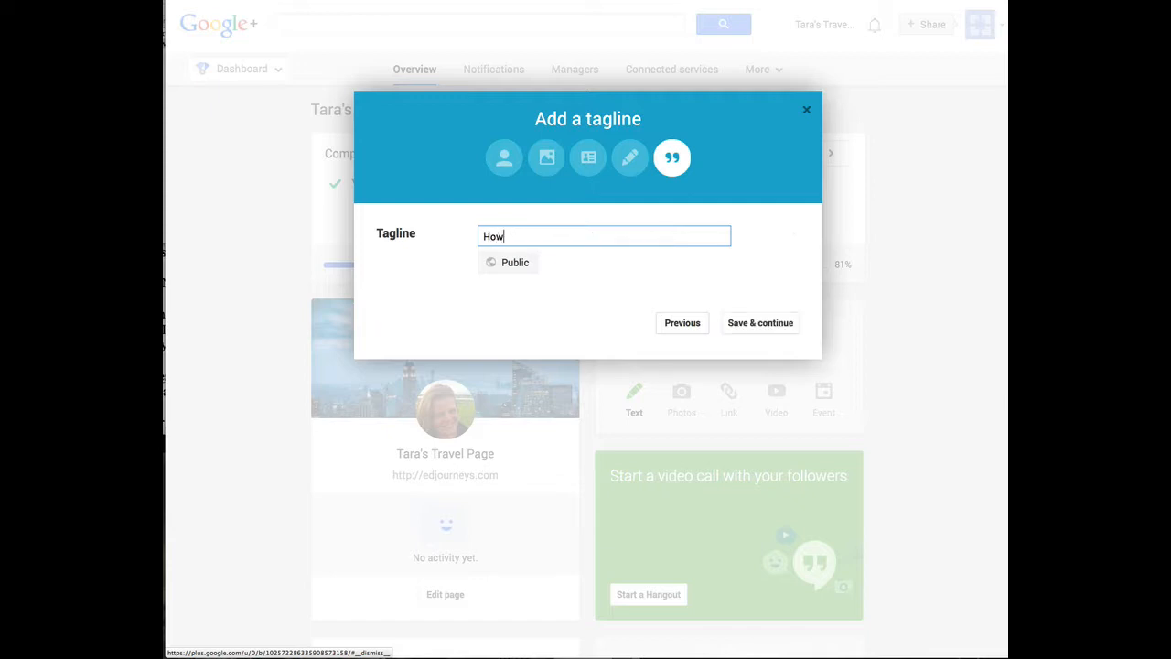
text( to be a digital nomad)
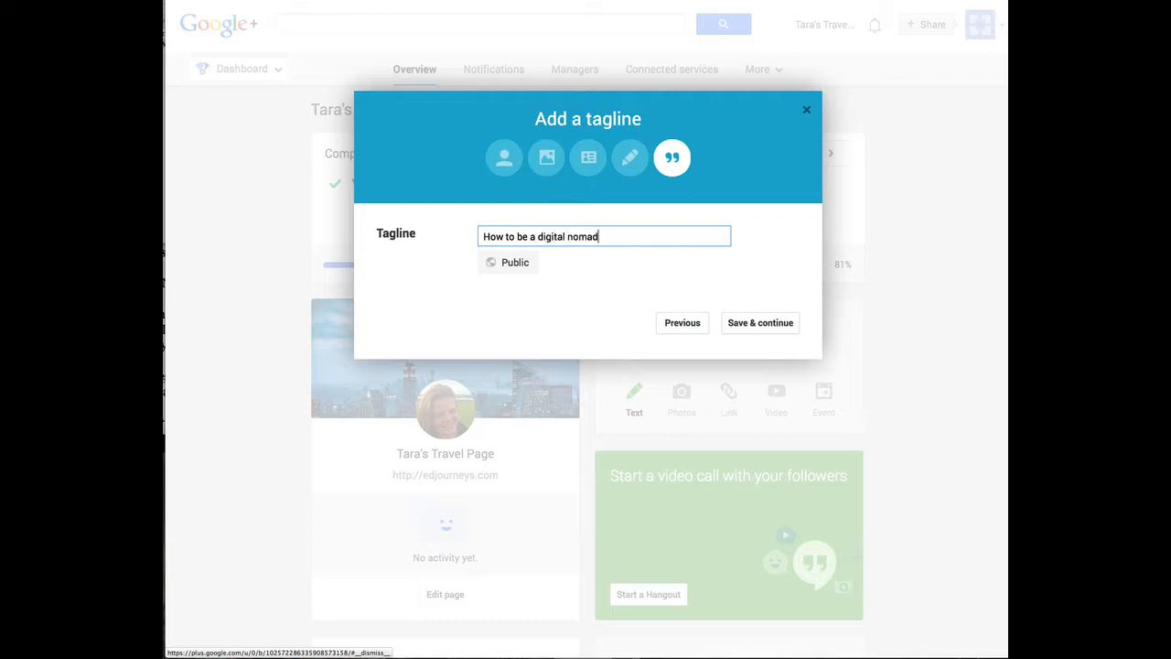
text( and live life fully)
click(746, 326)
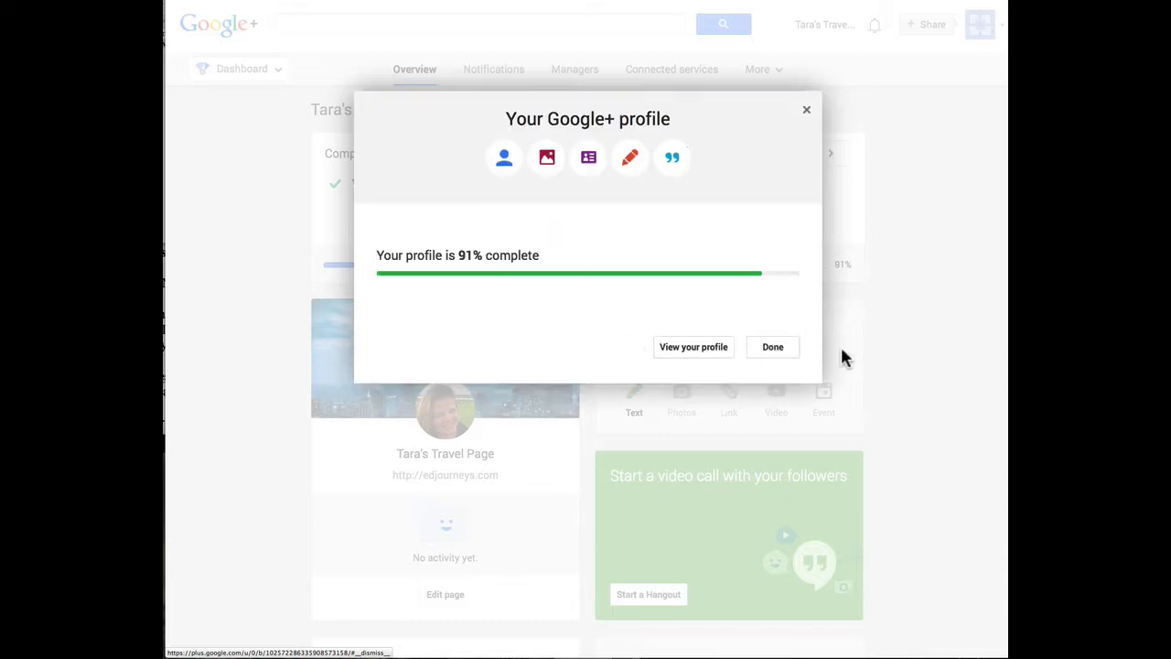
click(784, 348)
- Review the page's public profile, examining the cover photo and the People, Story, Contact Information and Links sections
scroll(809, 430, down, 5)
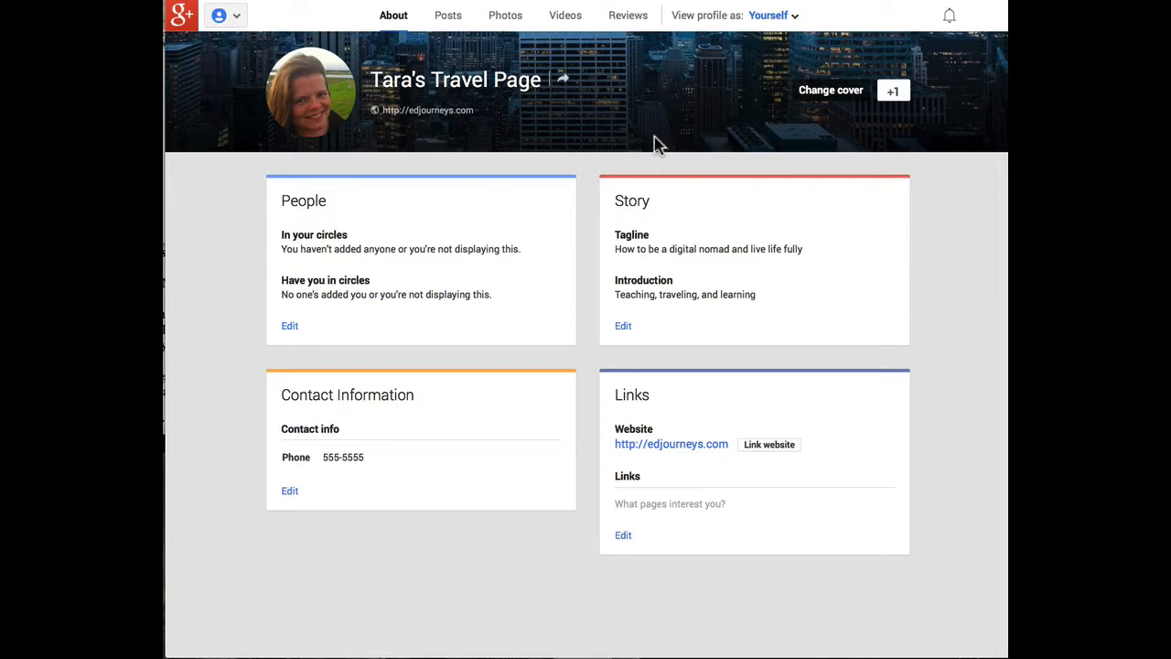
scroll(967, 230, up, 2)
scroll(969, 236, up, 3)
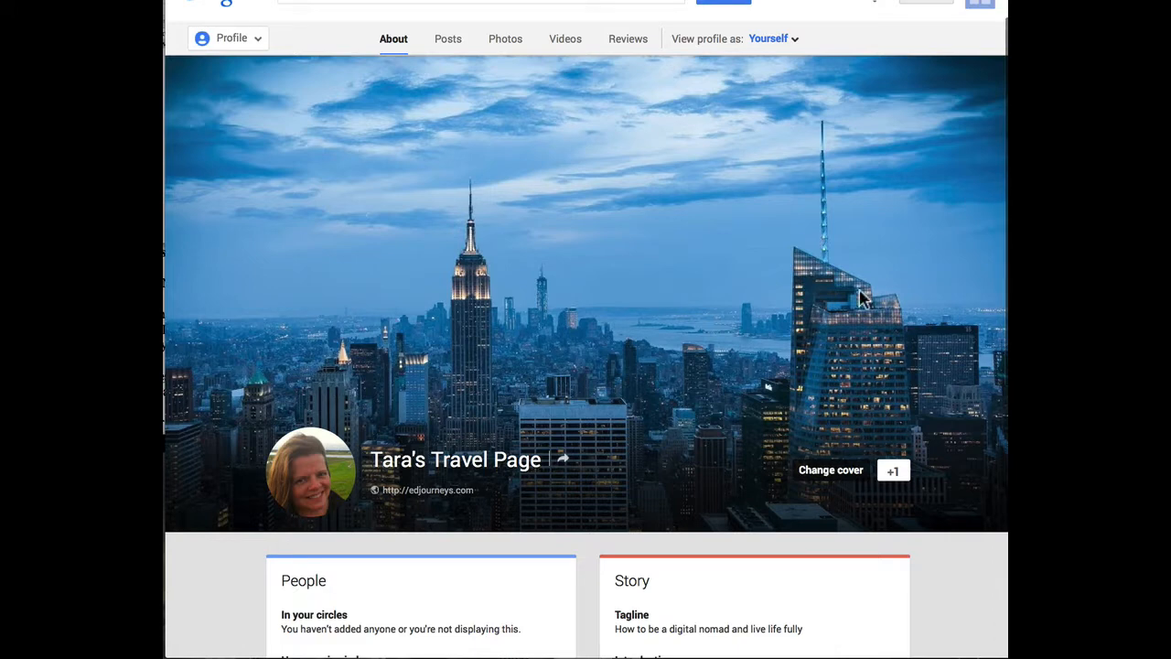
scroll(956, 340, down, 5)
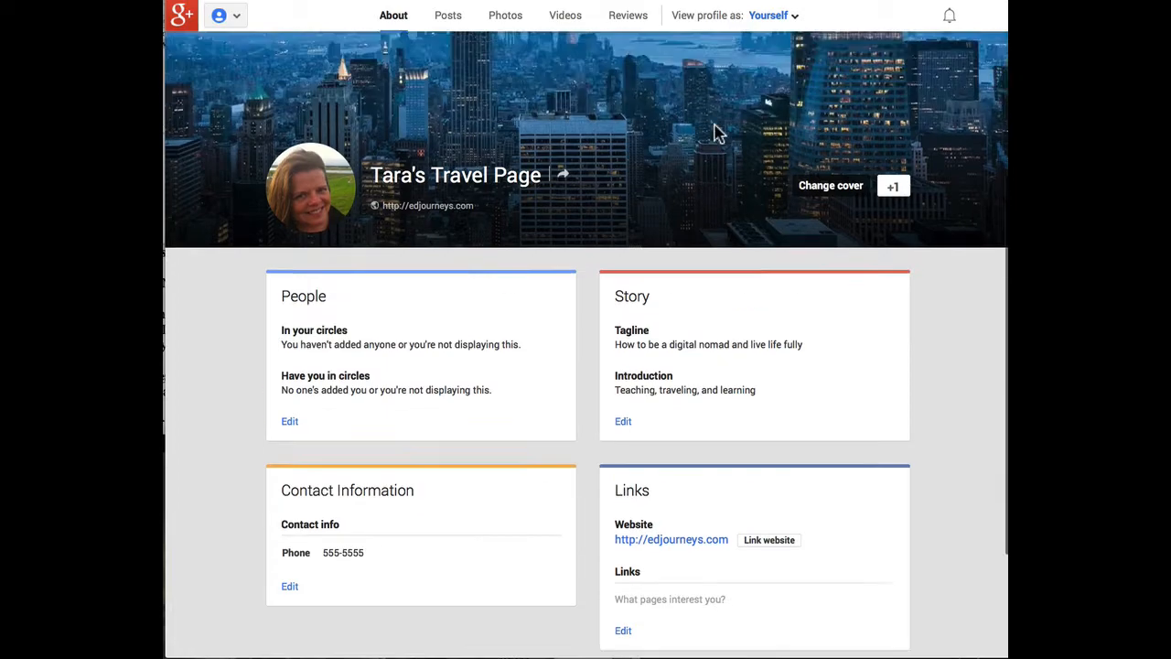
scroll(713, 128, up, 5)
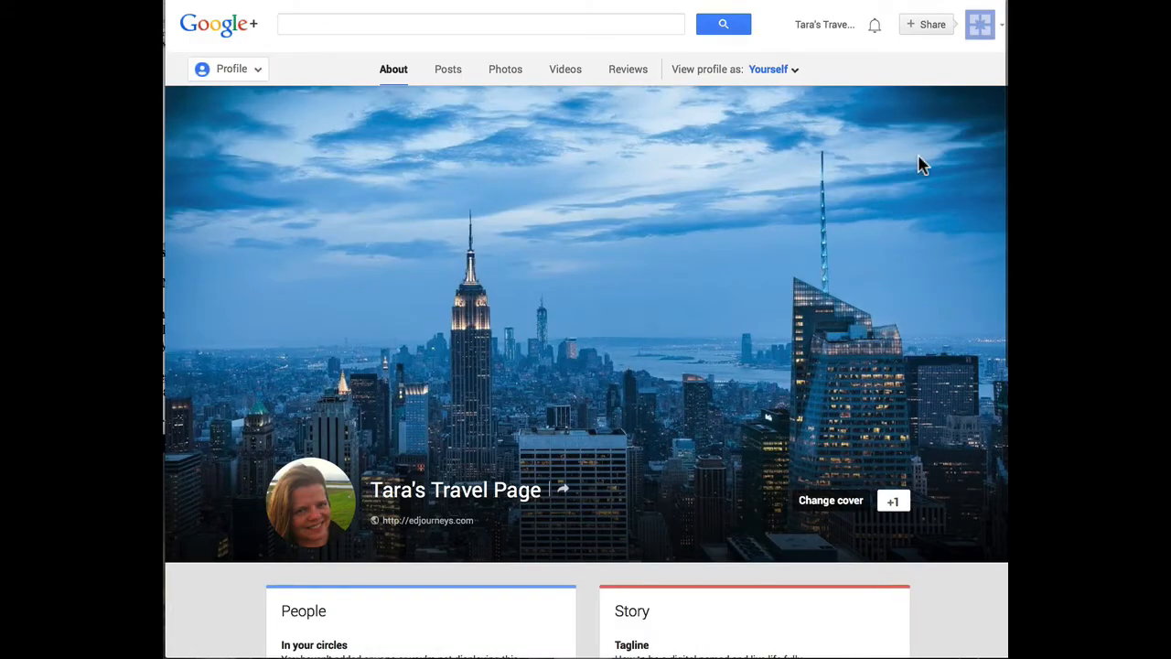
scroll(845, 324, down, 3)
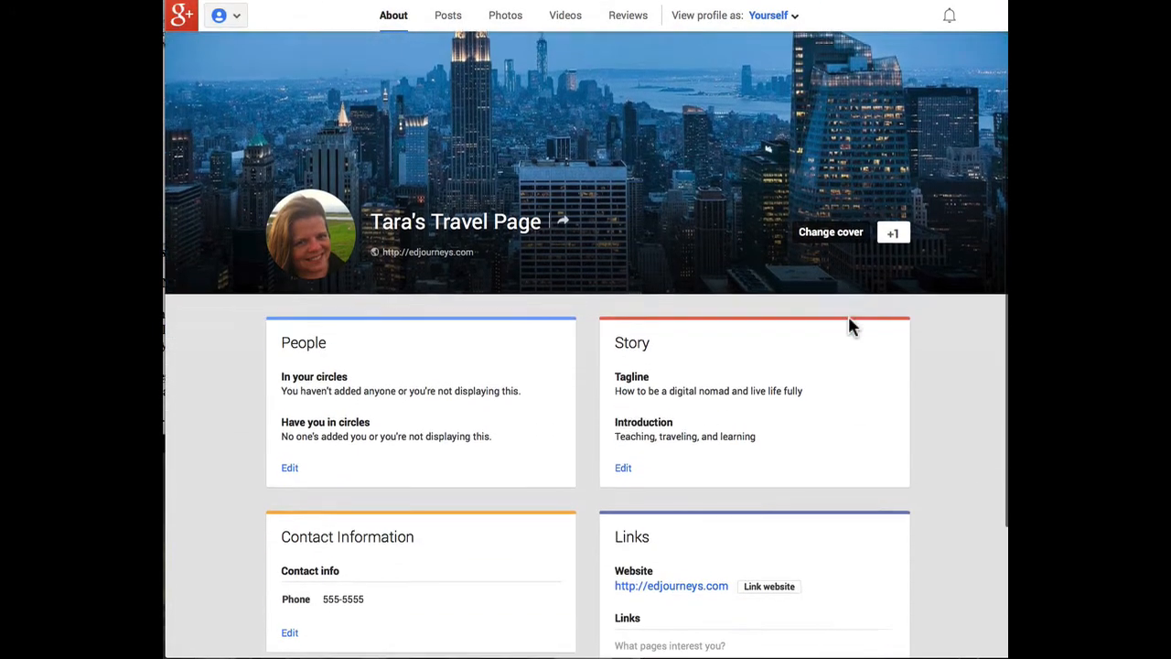
scroll(848, 319, down, 3)
scroll(847, 313, up, 3)
scroll(847, 313, down, 2)
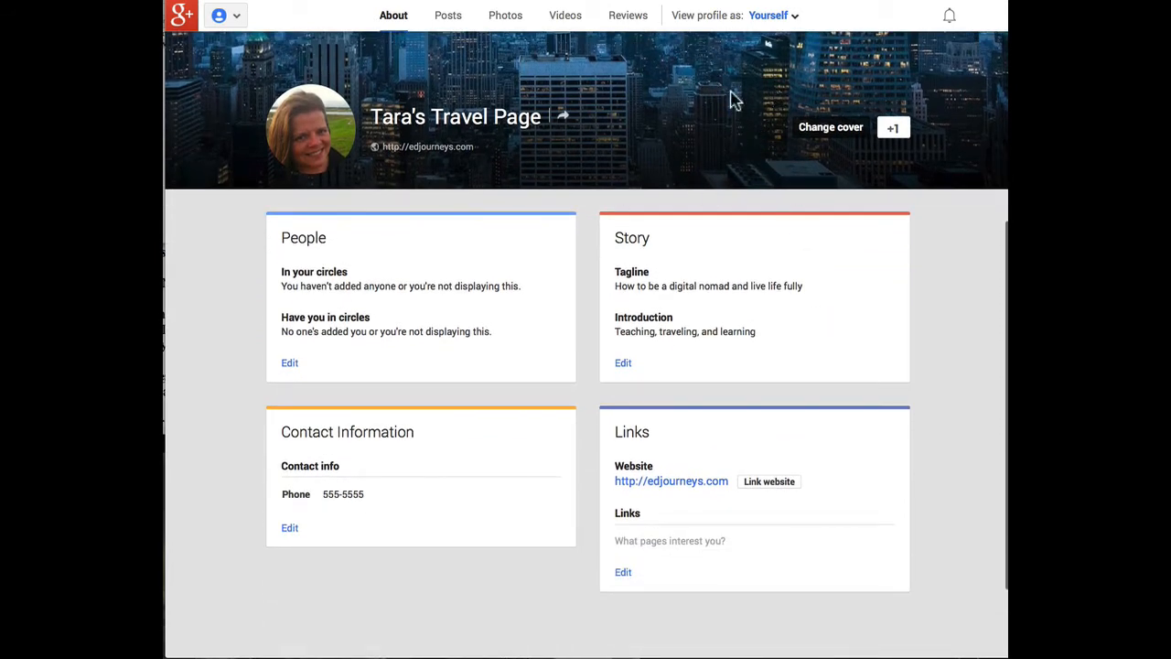
scroll(692, 108, down, 1)
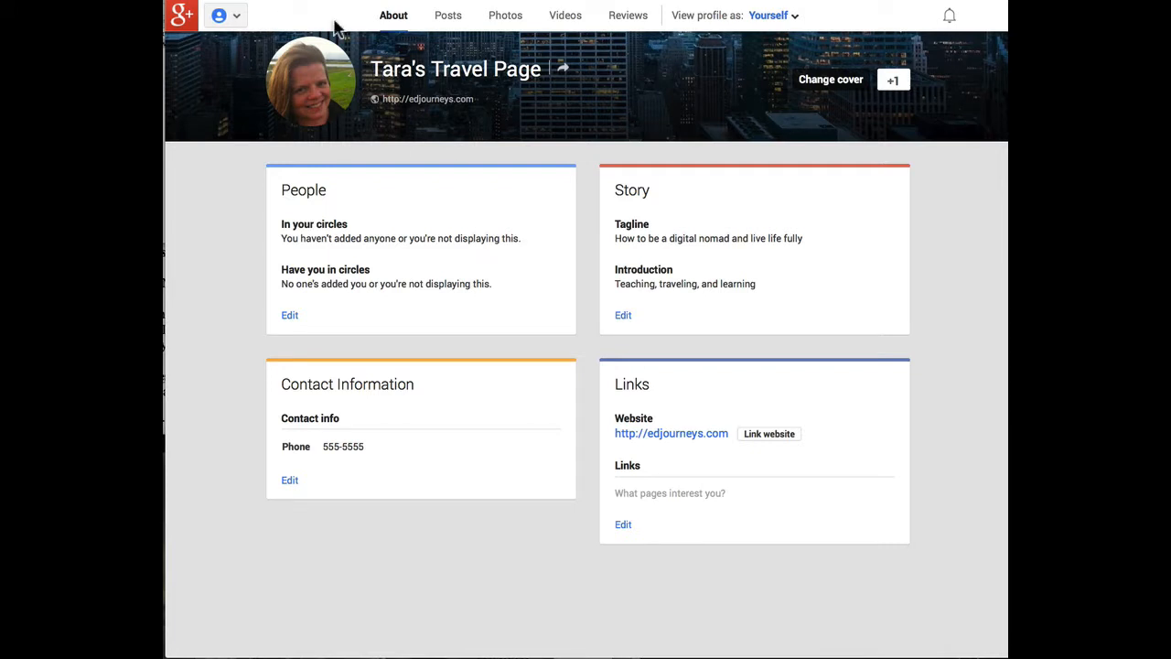
scroll(957, 281, up, 4)
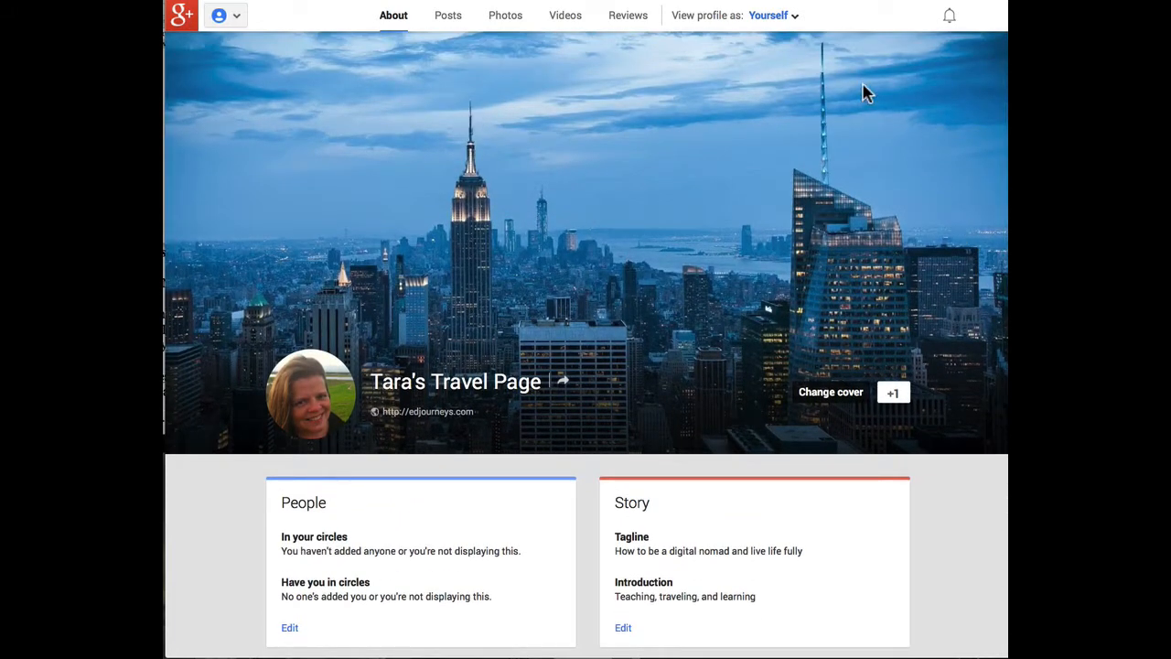
scroll(667, 324, up, 1)
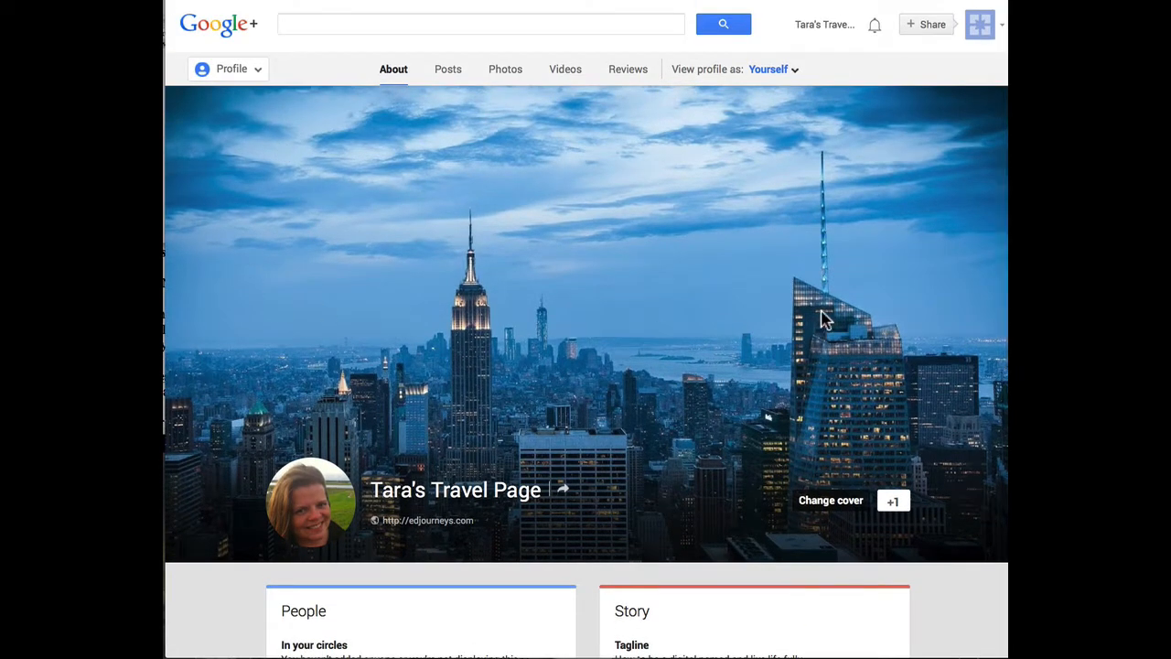
scroll(834, 318, down, 3)
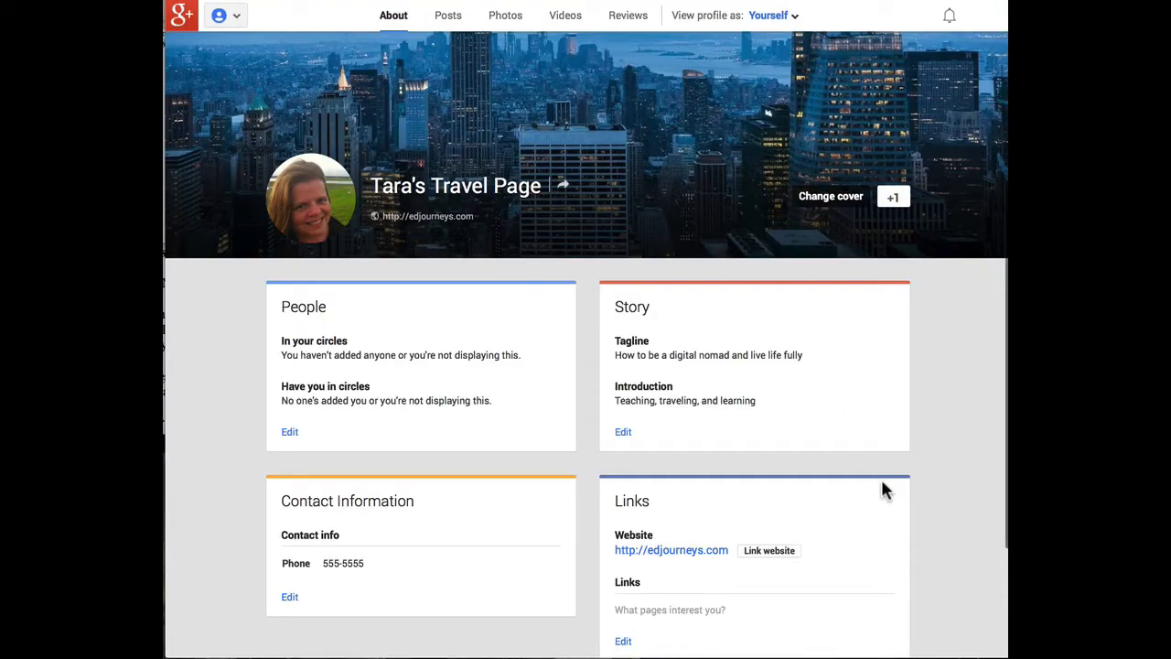
scroll(882, 489, down, 2)
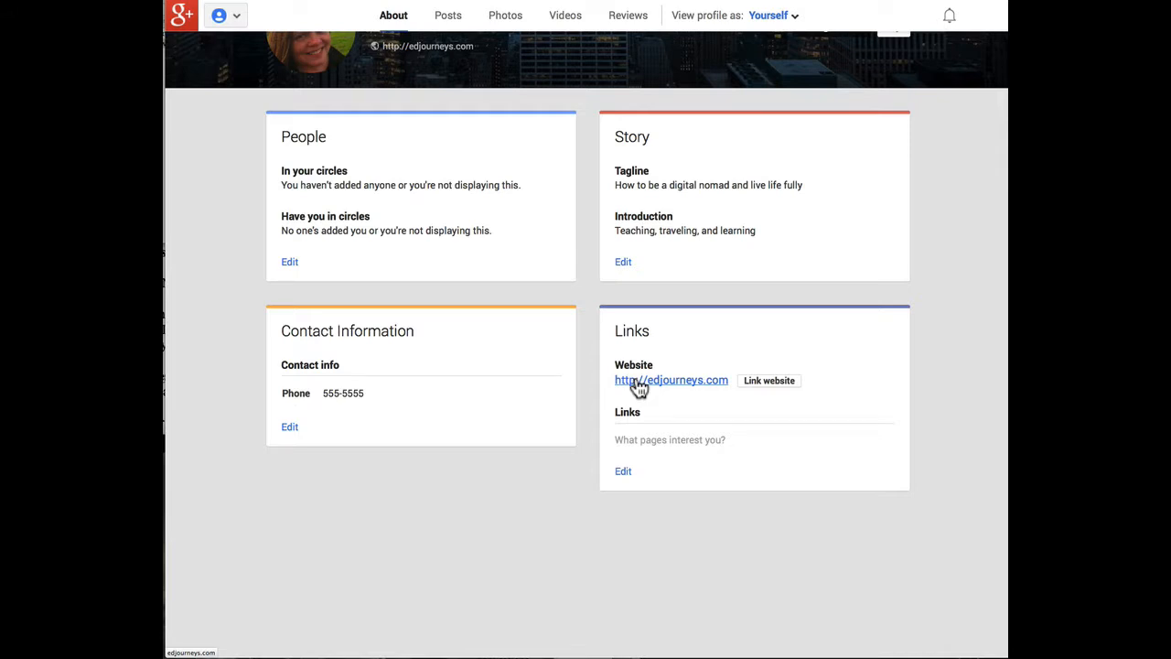
scroll(637, 384, up, 1)
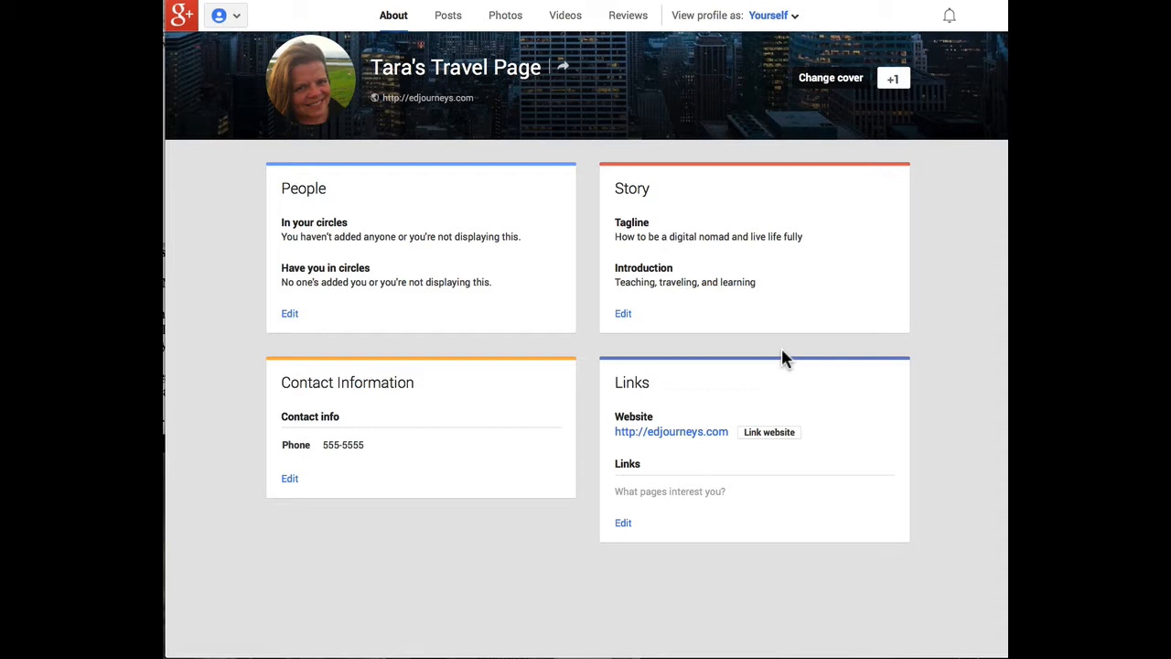
scroll(781, 357, down, 2)
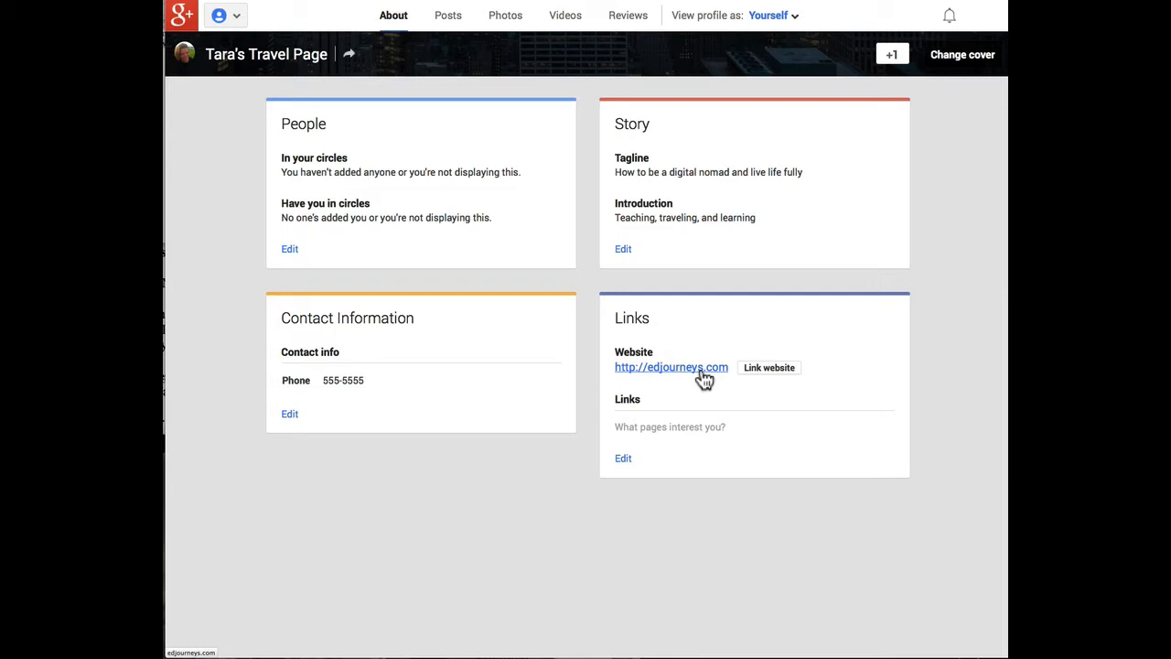
click(778, 369)
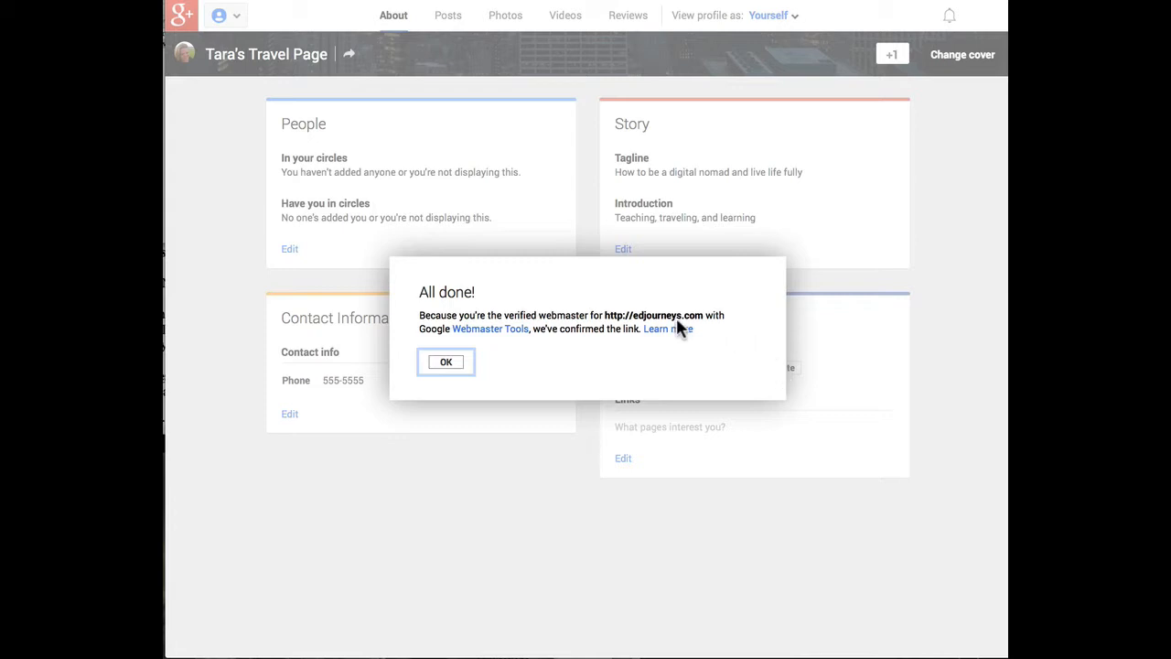
click(446, 363)
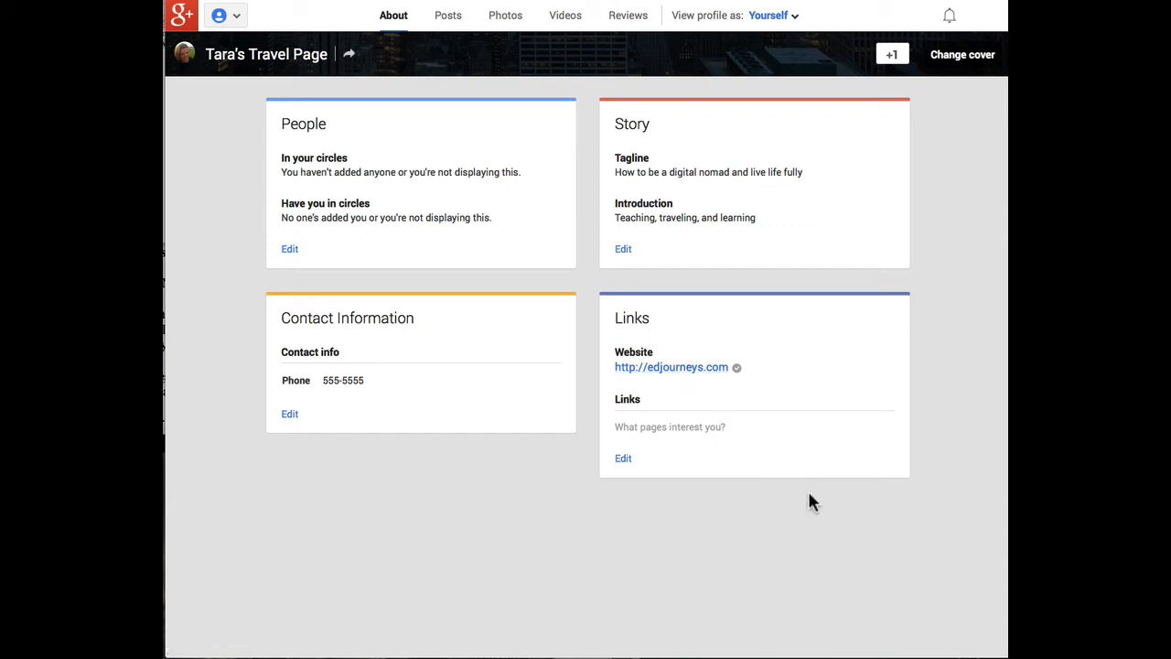
- Look over the completed profile, checking the cover photo, the website link under the page name, and the information sections
scroll(818, 465, up, 4)
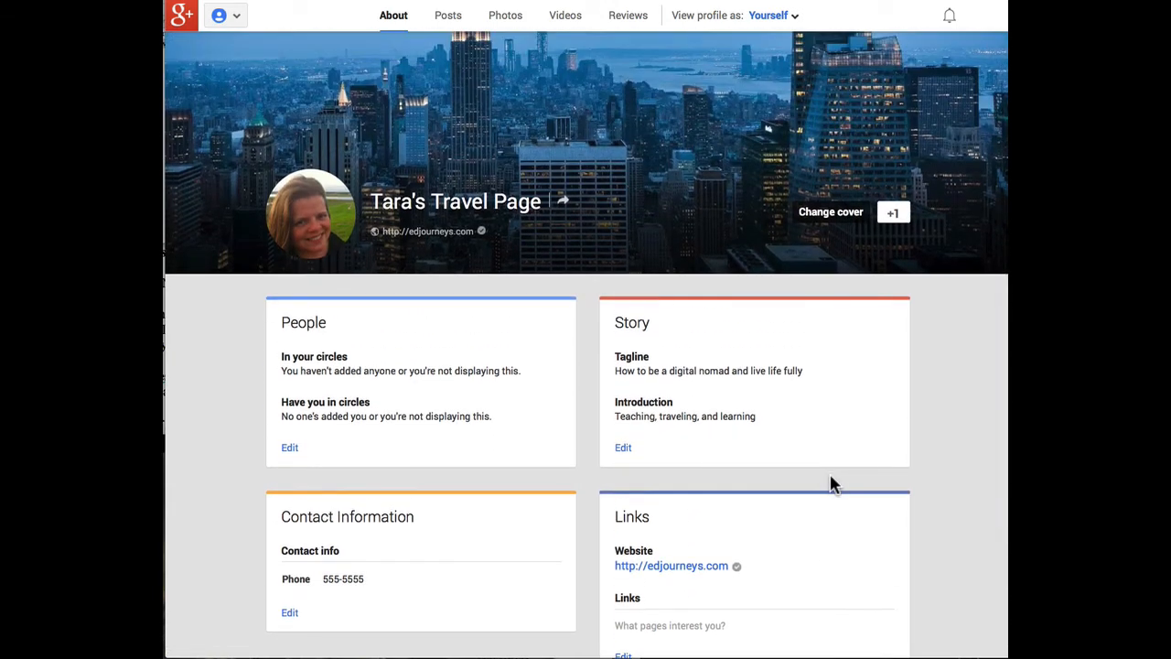
scroll(823, 472, up, 2)
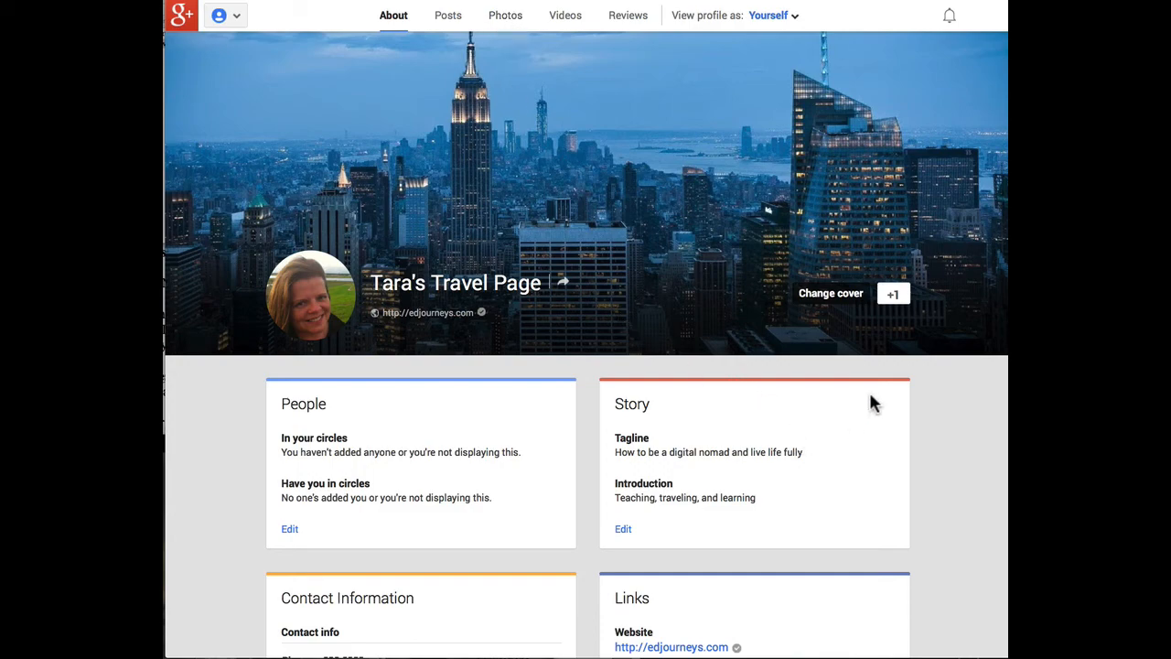
scroll(874, 401, down, 3)
scroll(737, 173, up, 5)
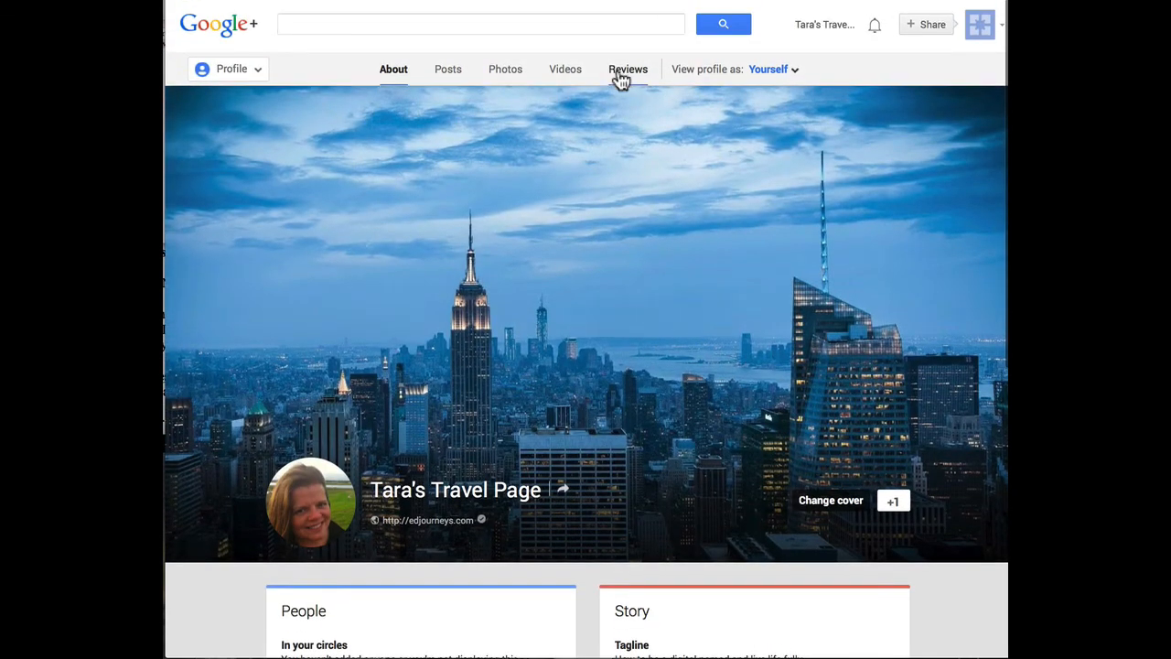
click(620, 77)
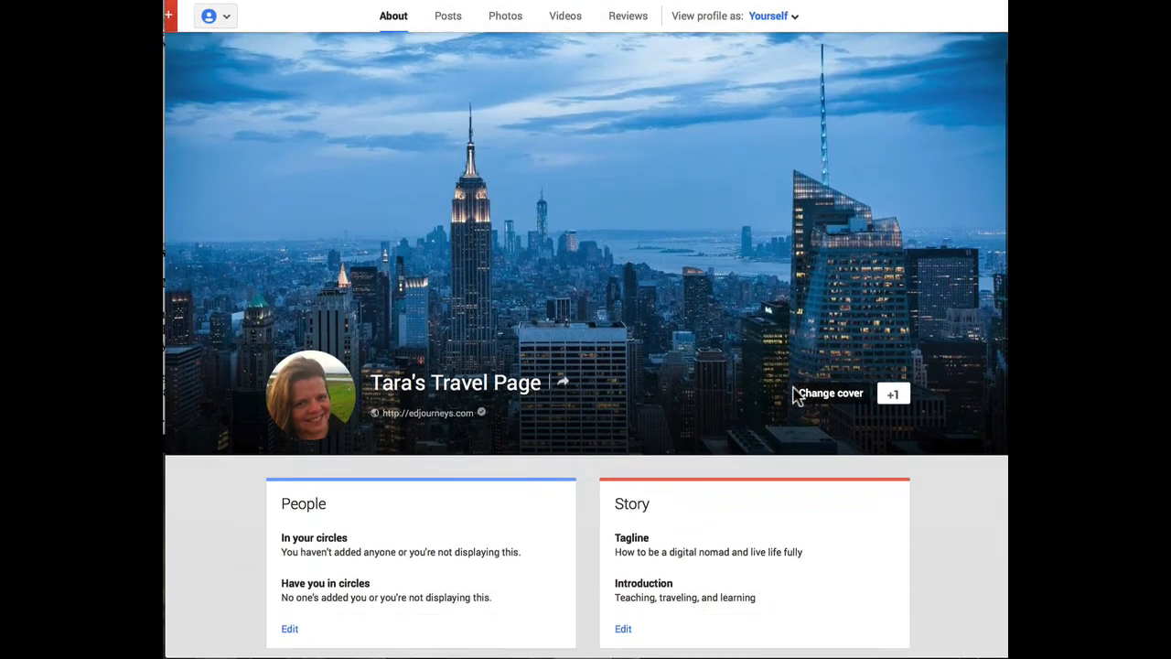
scroll(795, 388, down, 2)
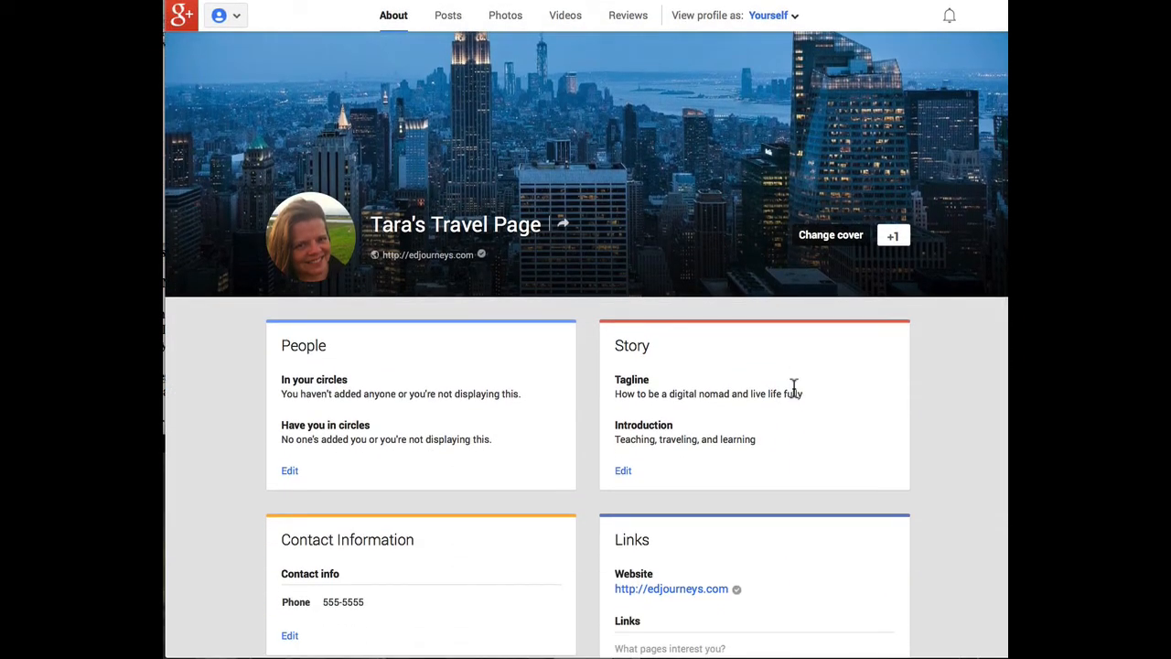
scroll(794, 387, up, 1)
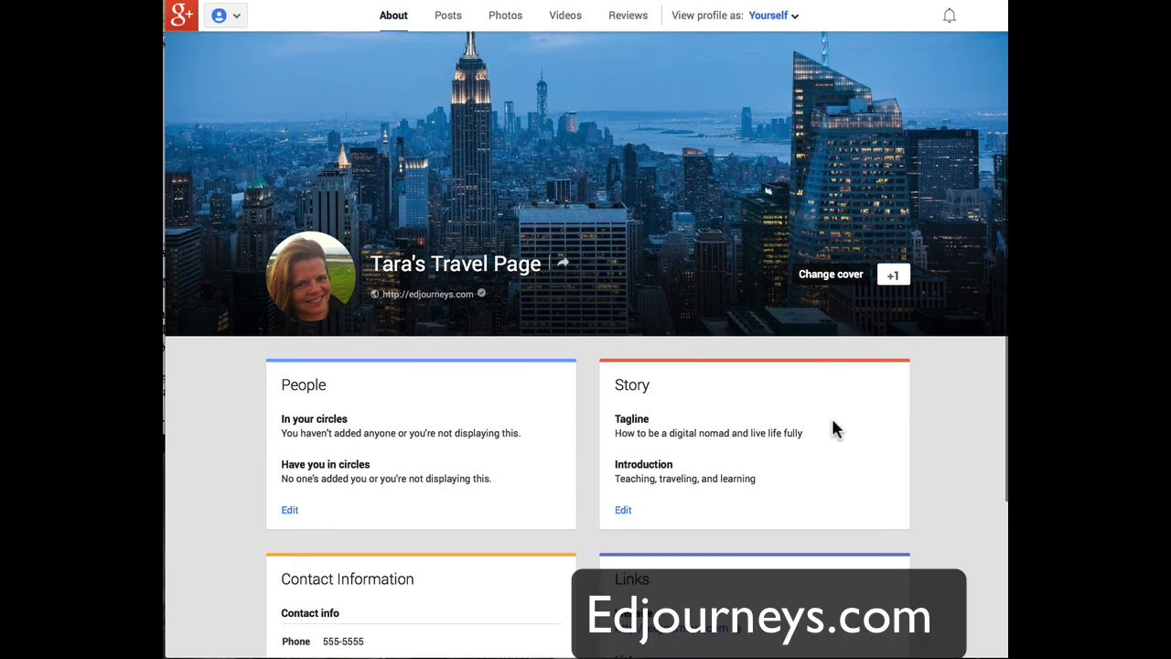
scroll(832, 423, down, 2)
scroll(832, 422, up, 3)
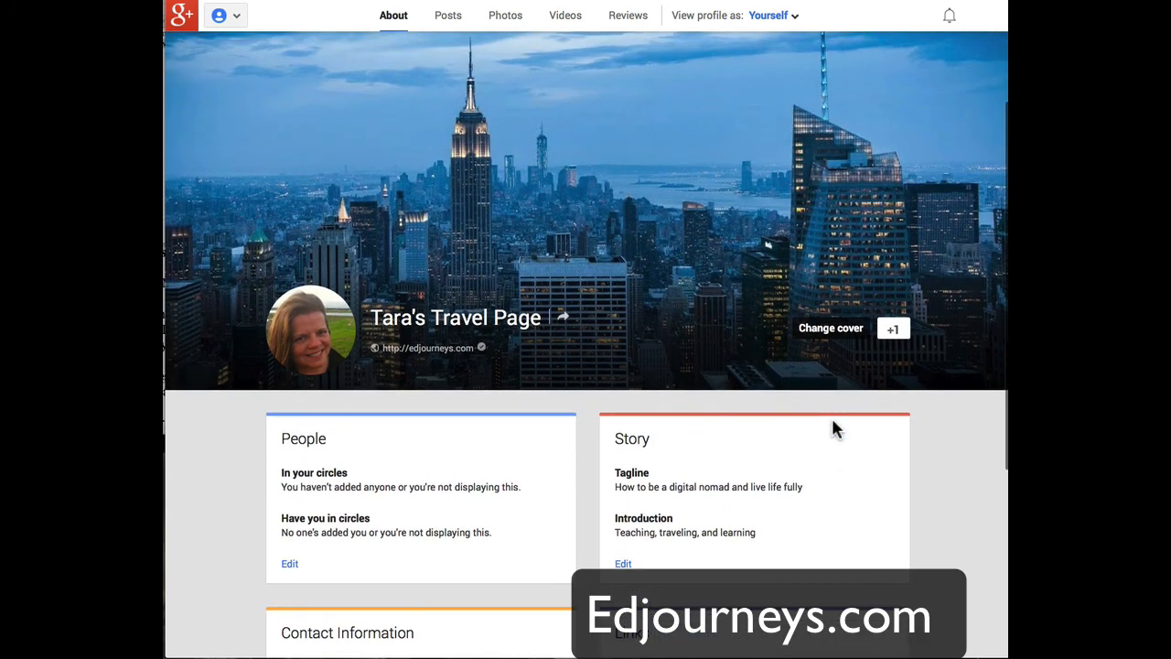
scroll(833, 426, up, 2)
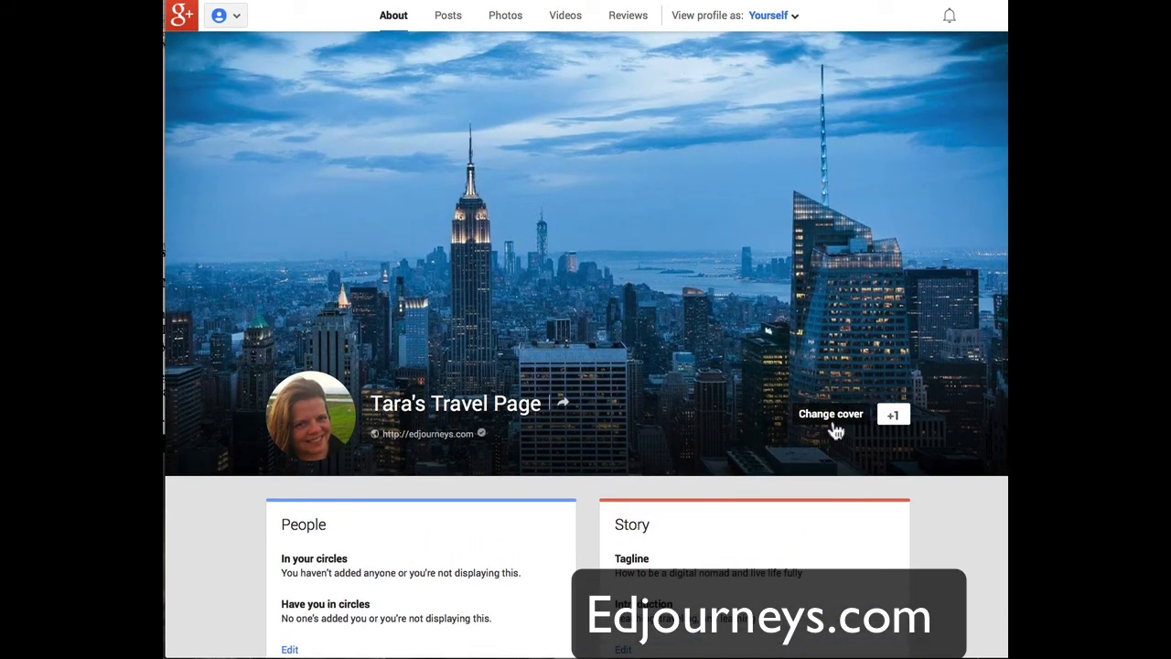